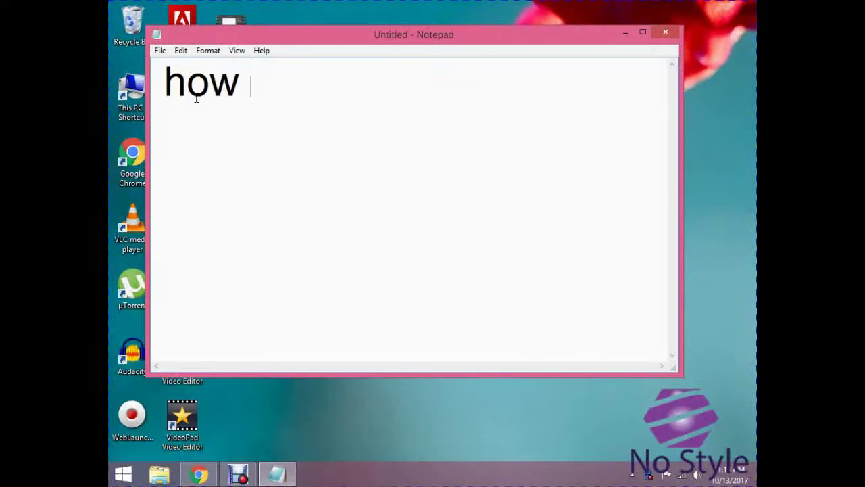
Type 'how to install latest font for you adobe illustrato' in Notepad, correcting typos.
{"action": "type", "text": "o in"}
{"action": "key", "text": "BackSpace"}
{"action": "type", "text": "stall "}
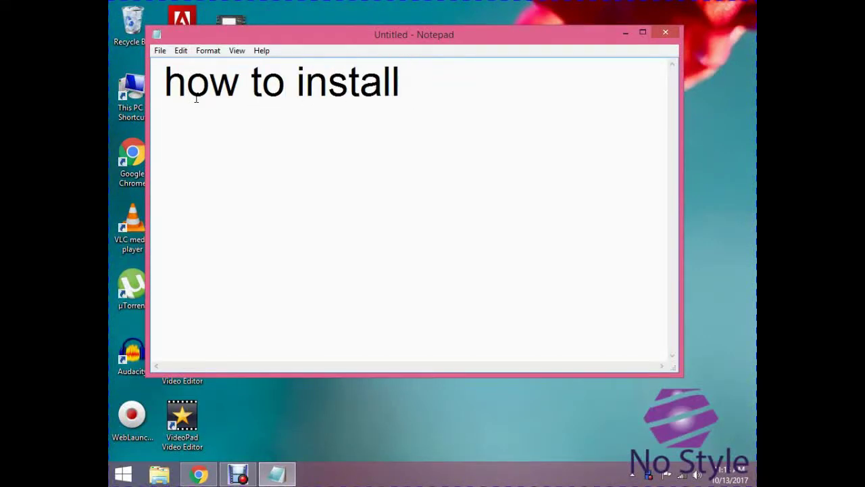
{"action": "type", "text": "latest font "}
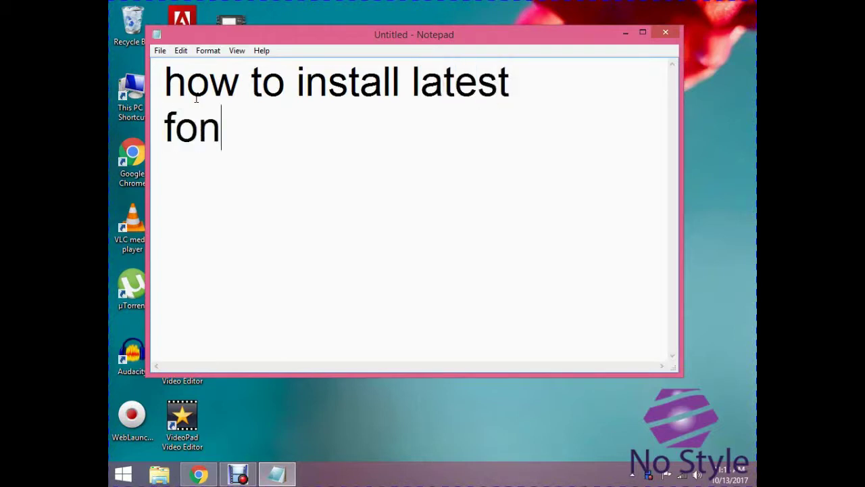
{"action": "type", "text": "f"}
{"action": "key", "text": "BackSpace"}
{"action": "type", "text": "for you adove"}
{"action": "key", "text": "BackSpace"}
Continue with 'or photoshop etc....' and 'follow me', leaving blank lines below.
{"action": "key", "text": "BackSpace"}
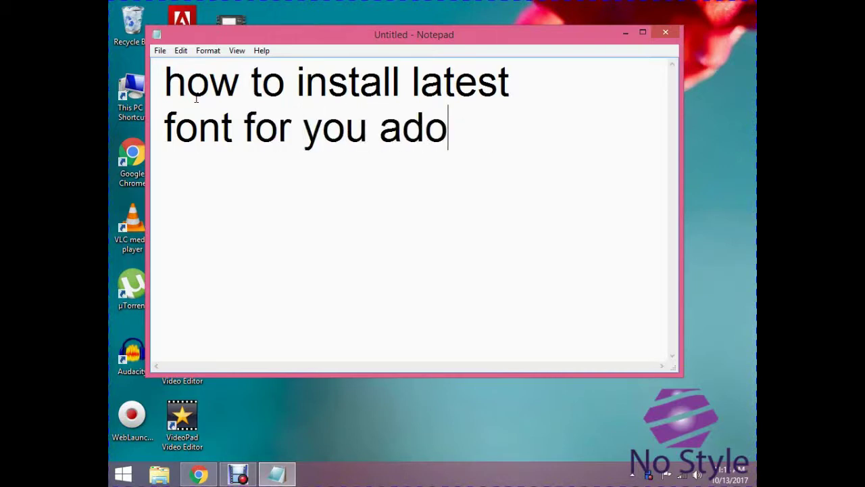
{"action": "type", "text": "be"}
{"action": "type", "text": "lus"}
{"action": "type", "text": "trator"}
{"action": "key", "text": "Return"}
{"action": "type", "text": "lp"}
{"action": "key", "text": "BackSpace"}
{"action": "key", "text": "BackSpace"}
{"action": "type", "text": "photo"}
{"action": "key", "text": "BackSpace"}
{"action": "type", "text": "s"}
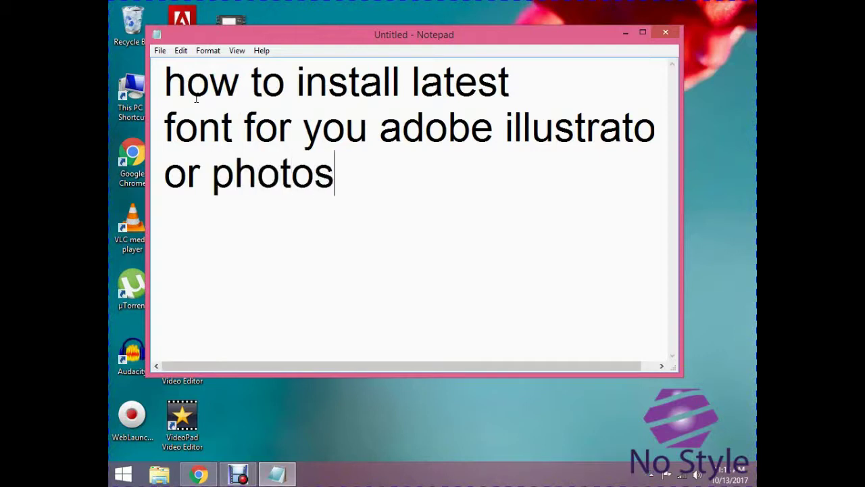
{"action": "type", "text": "hop e"}
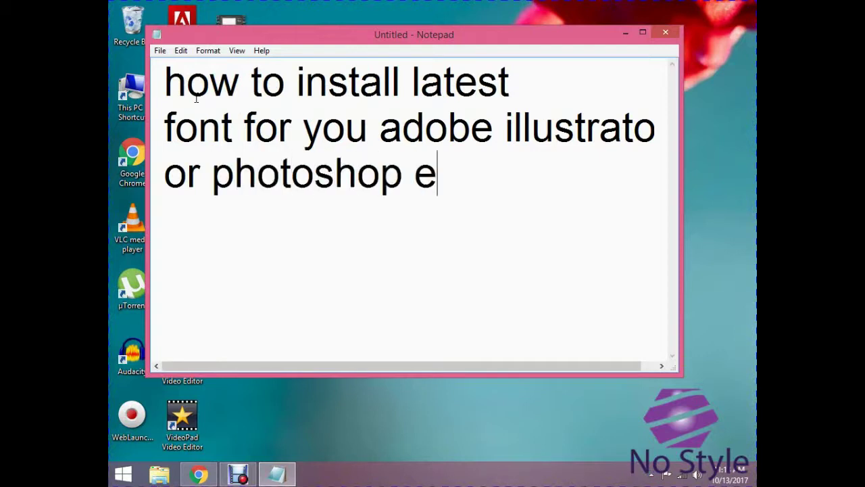
{"action": "type", "text": "tc.... "}
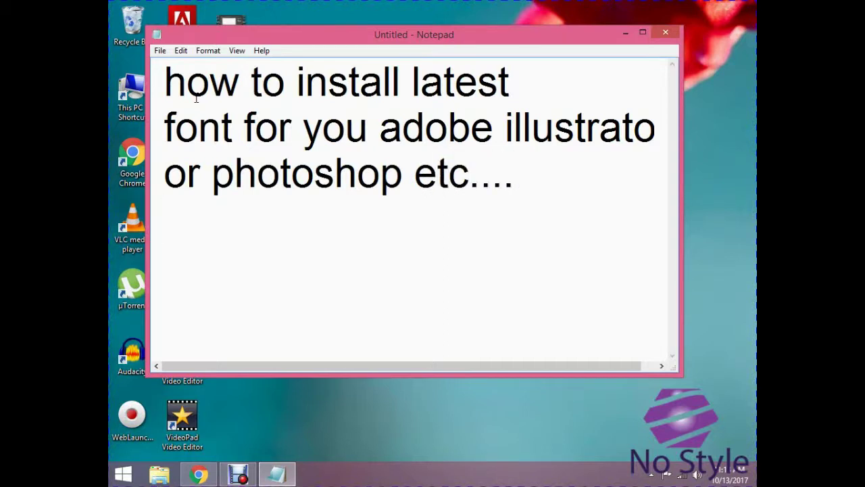
{"action": "type", "text": "follow m"}
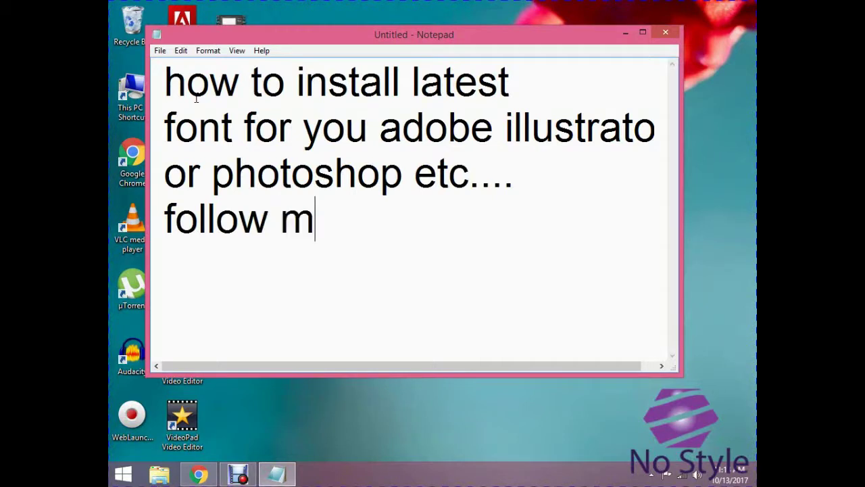
{"action": "type", "text": "e"}
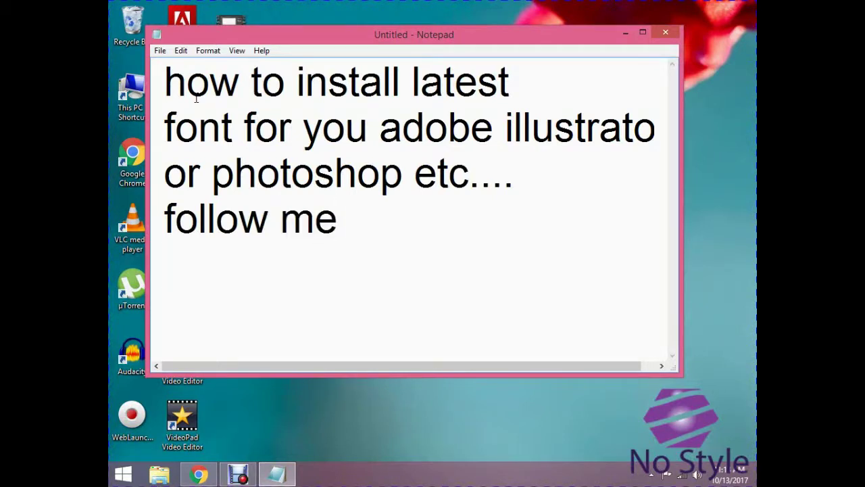
{"action": "key", "text": "Return"}
{"action": "key", "text": "Return"}
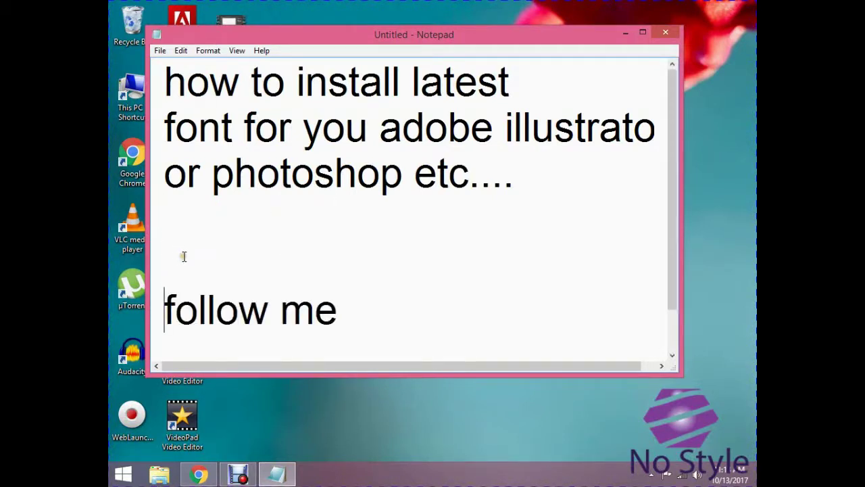
{"action": "left_click", "coordinate": [202, 476]}
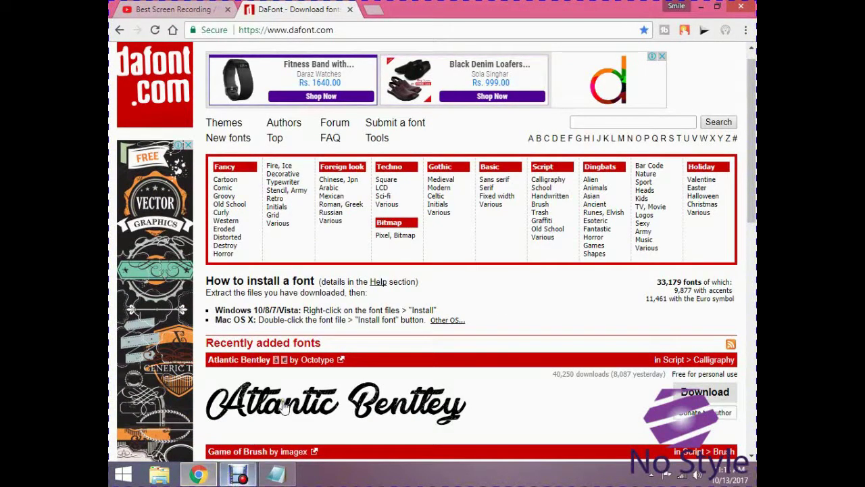
{"action": "left_click_drag", "start_coordinate": [356, 30], "coordinate": [226, 29]}
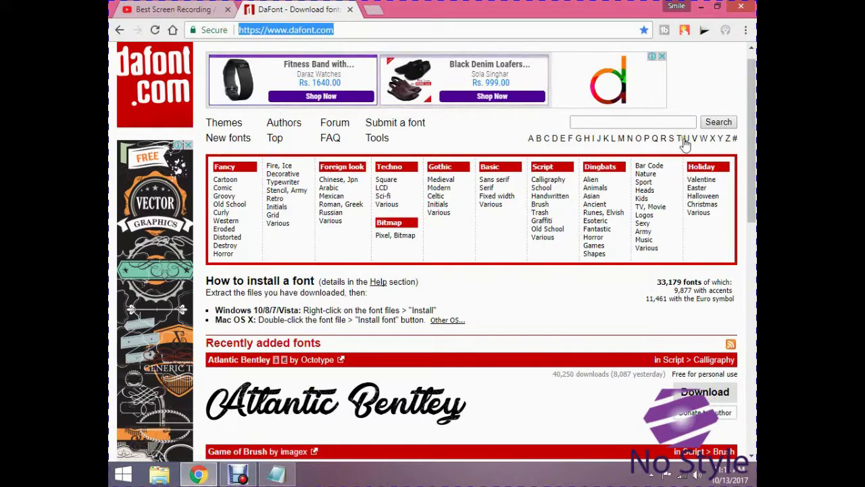
{"action": "key", "text": "ctrl+plus"}
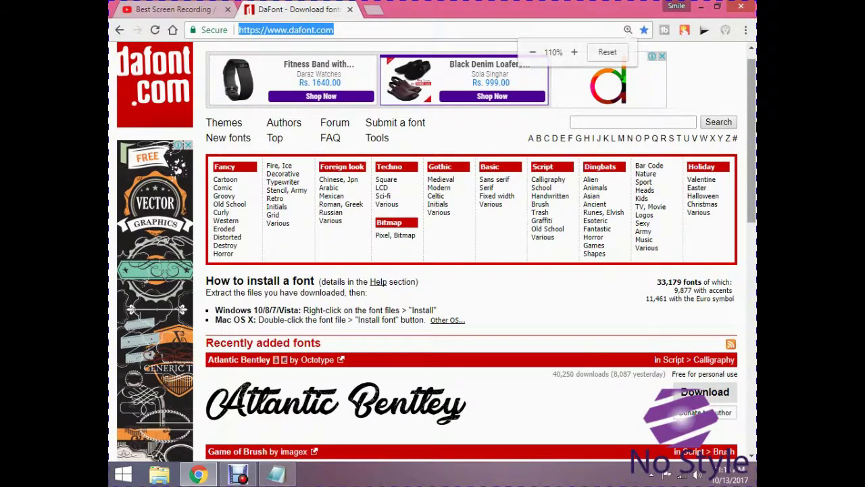
{"action": "key", "text": "ctrl+plus"}
{"action": "key", "text": "ctrl+plus"}
{"action": "key", "text": "ctrl+plus"}
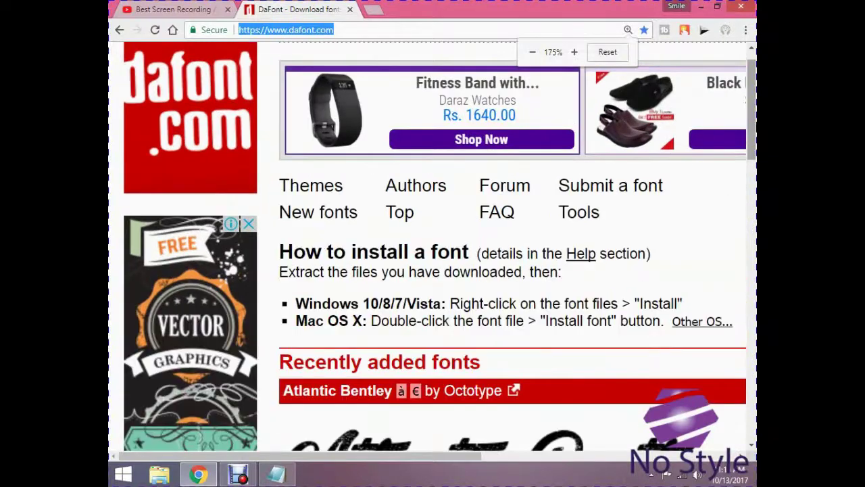
{"action": "left_click", "coordinate": [342, 25]}
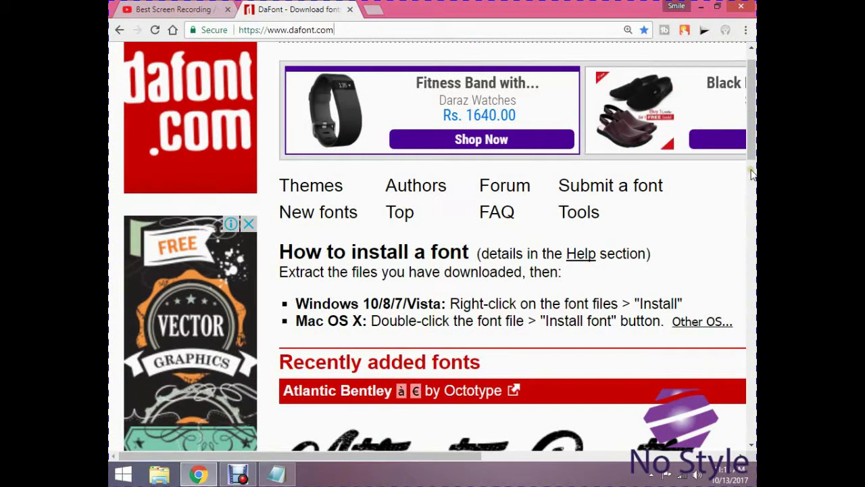
{"action": "key", "text": "ctrl+minus"}
{"action": "key", "text": "ctrl+minus"}
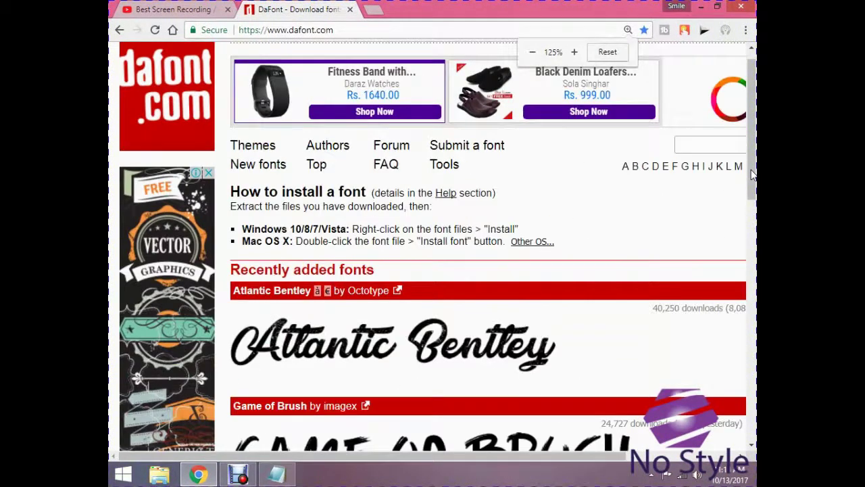
{"action": "key", "text": "ctrl+minus"}
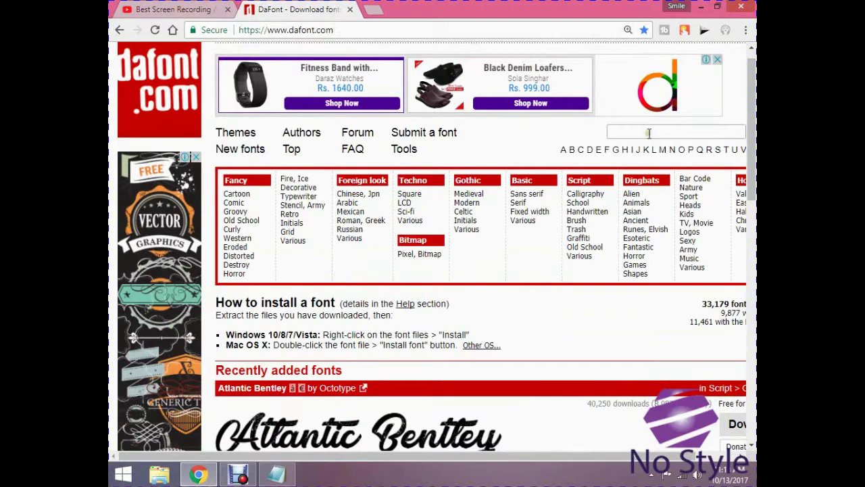
Download Atlantic Bentley, Game of Brush and Ghost Shadow from the Recently added fonts list.
{"action": "scroll", "coordinate": [747, 142], "scroll_direction": "down", "scroll_amount": 2}
{"action": "scroll", "coordinate": [744, 169], "scroll_direction": "down", "scroll_amount": 2}
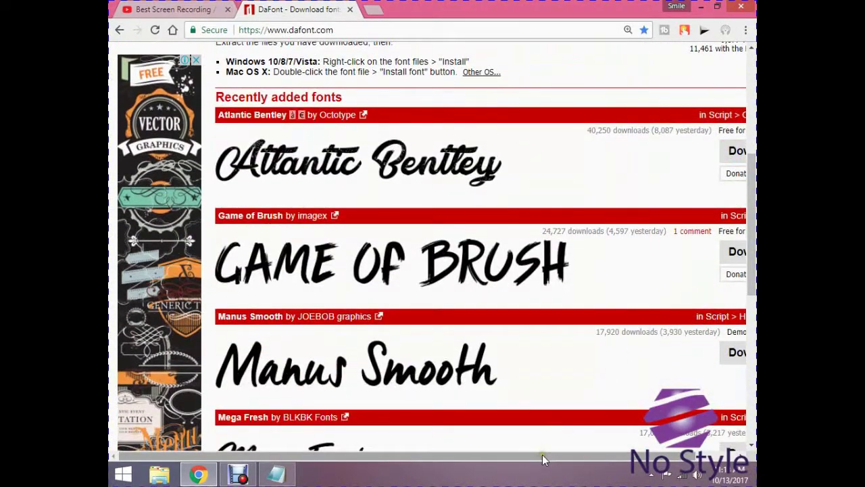
{"action": "left_click_drag", "start_coordinate": [546, 456], "coordinate": [614, 459]}
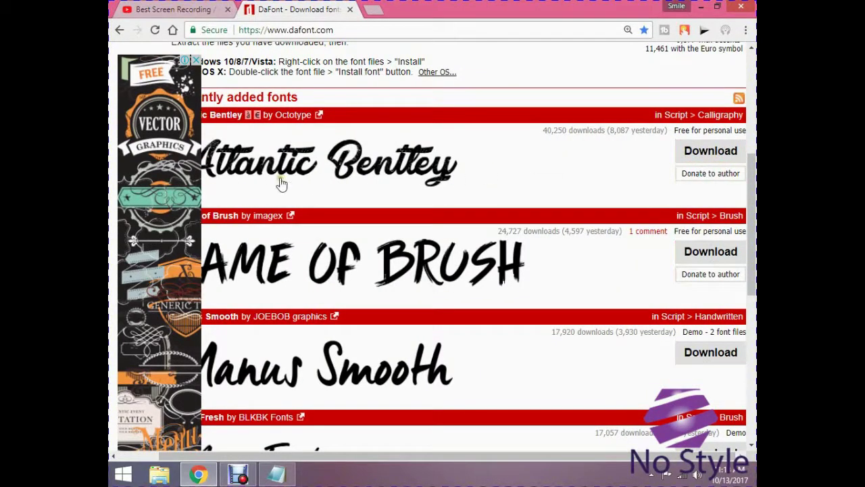
{"action": "left_click", "coordinate": [690, 150]}
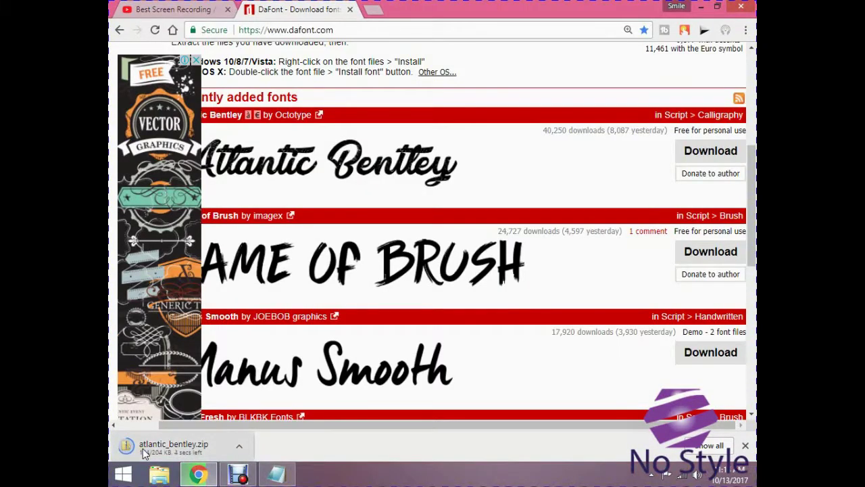
{"action": "left_click_drag", "start_coordinate": [751, 203], "coordinate": [752, 240]}
{"action": "left_click_drag", "start_coordinate": [340, 427], "coordinate": [321, 425]}
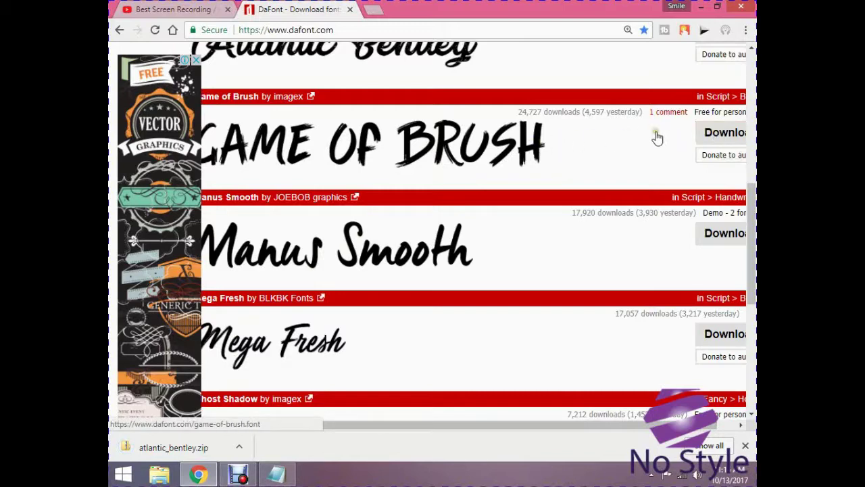
{"action": "left_click", "coordinate": [722, 133]}
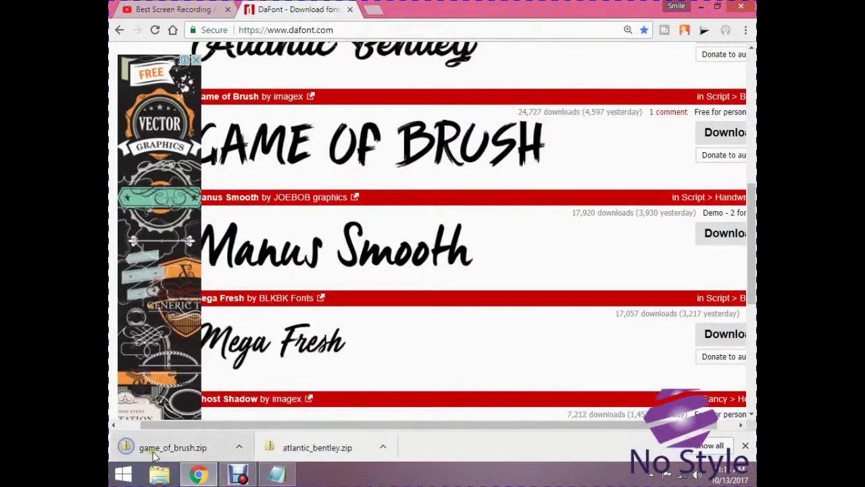
{"action": "scroll", "coordinate": [473, 236], "scroll_direction": "down", "scroll_amount": 4}
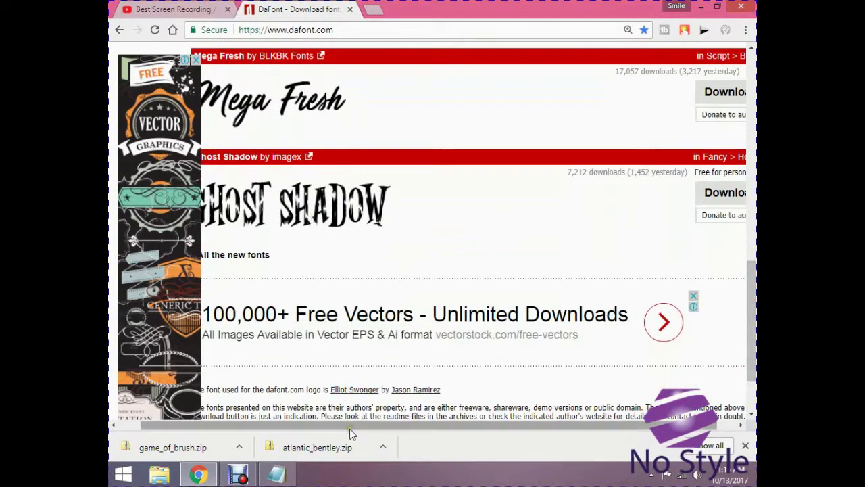
{"action": "left_click_drag", "start_coordinate": [355, 424], "coordinate": [330, 423]}
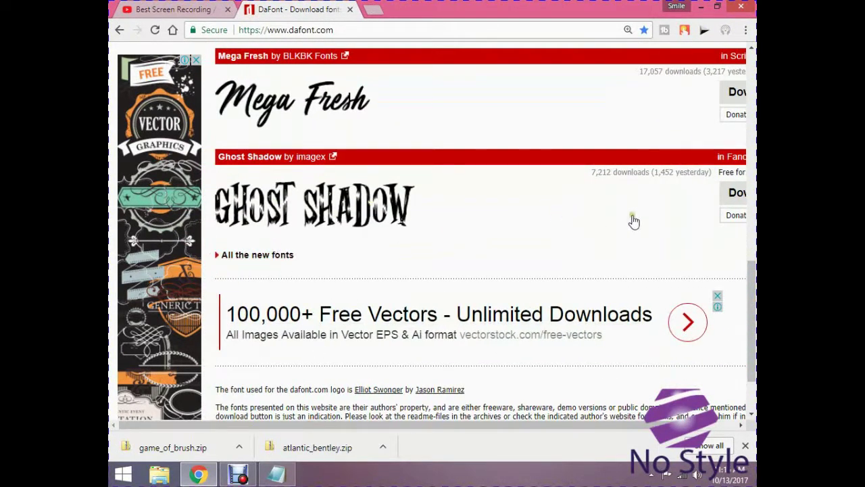
{"action": "left_click", "coordinate": [735, 194]}
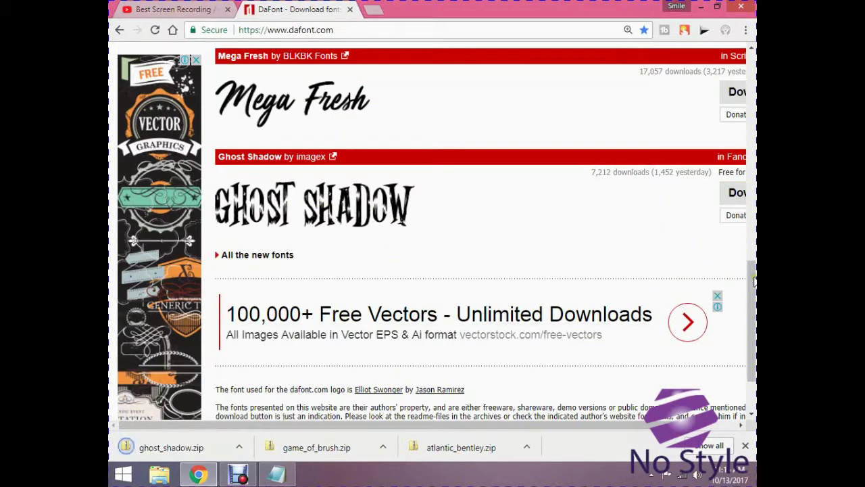
{"action": "left_click_drag", "start_coordinate": [752, 279], "coordinate": [753, 306]}
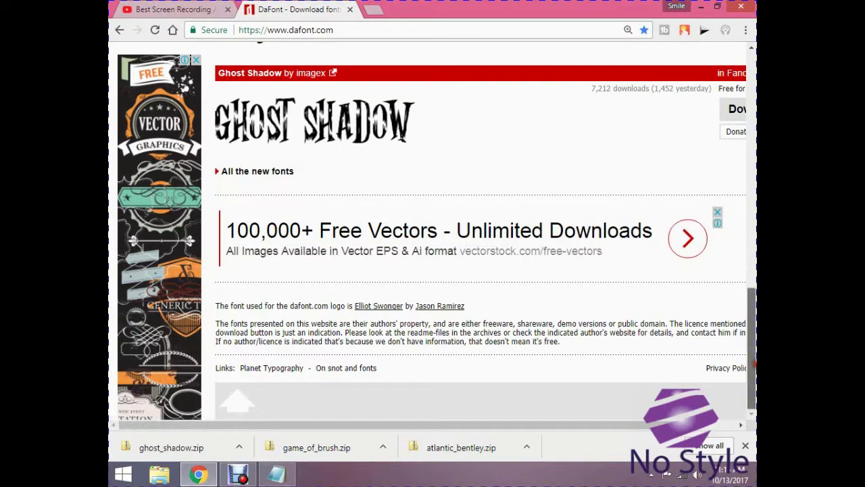
{"action": "left_click_drag", "start_coordinate": [752, 365], "coordinate": [752, 126]}
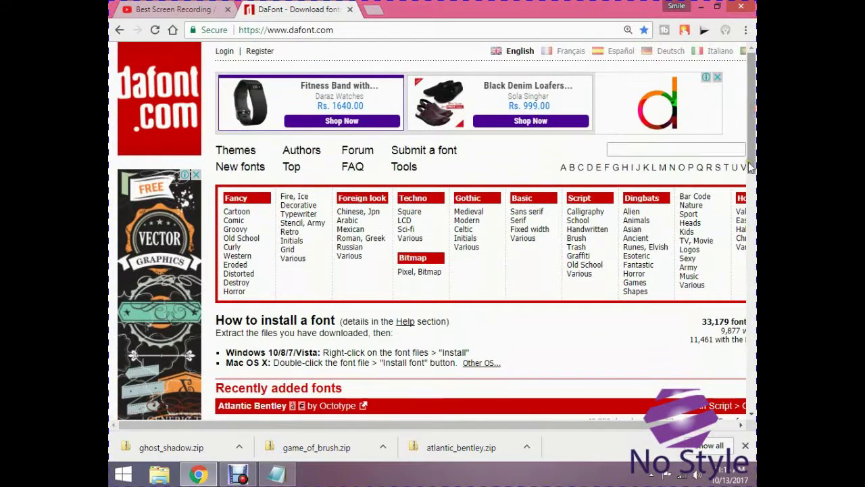
List the D fonts and download d La Cruz, D Puntillas and D3 Egoistism.
{"action": "left_click", "coordinate": [588, 168]}
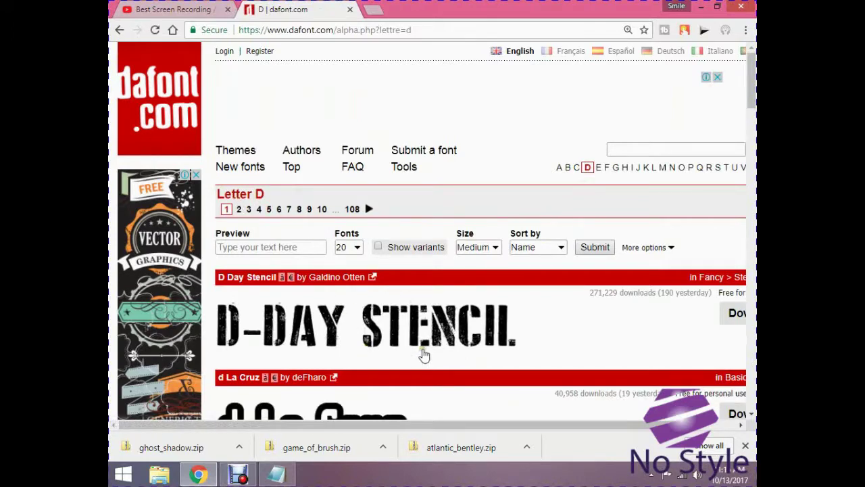
{"action": "scroll", "coordinate": [744, 112], "scroll_direction": "down", "scroll_amount": 3}
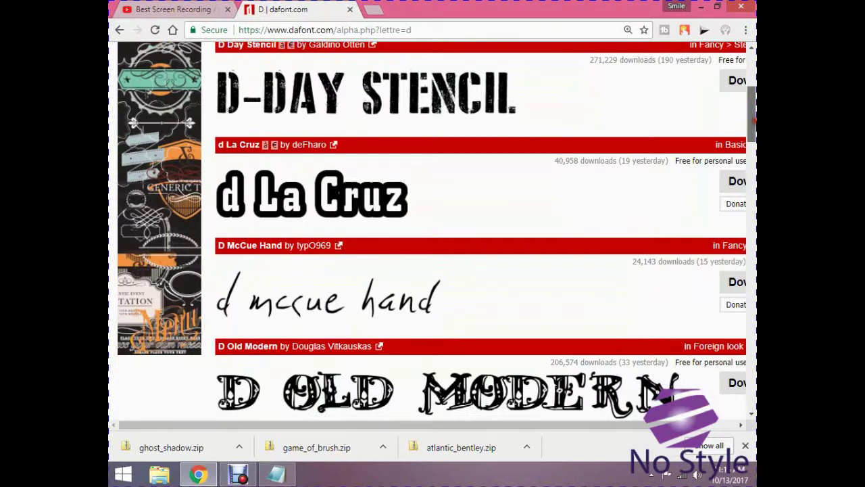
{"action": "left_click", "coordinate": [739, 182]}
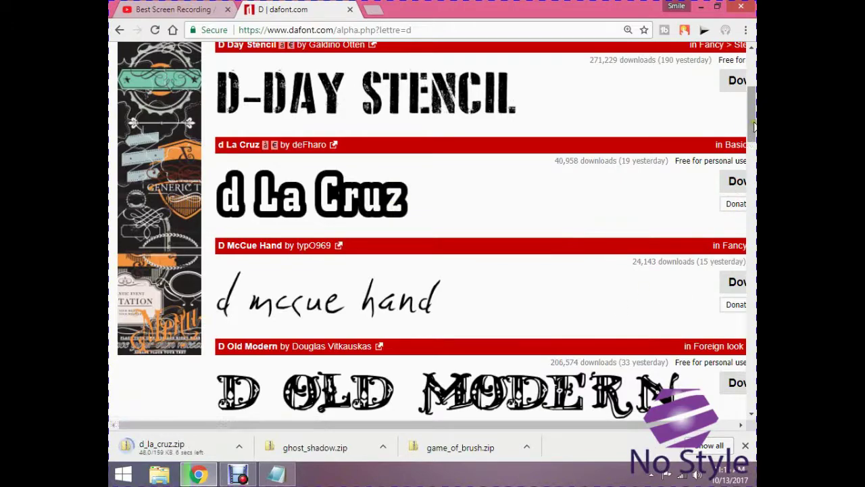
{"action": "scroll", "coordinate": [753, 126], "scroll_direction": "down", "scroll_amount": 5}
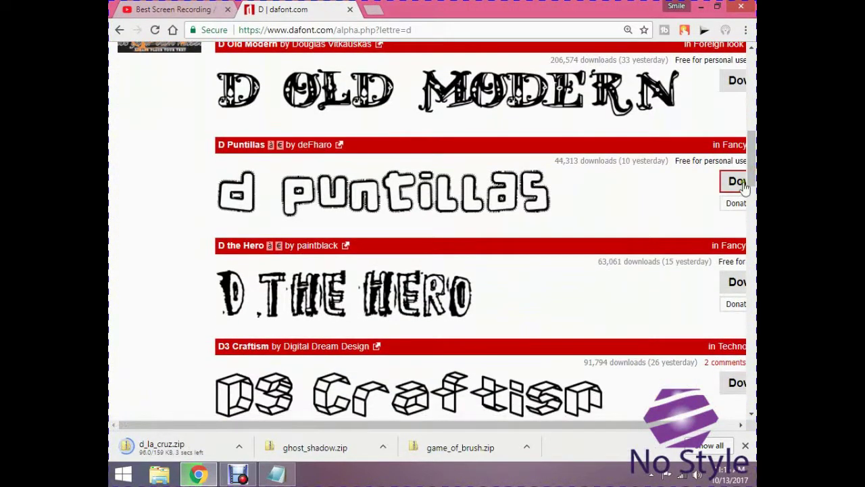
{"action": "left_click", "coordinate": [739, 181]}
{"action": "scroll", "coordinate": [743, 188], "scroll_direction": "down", "scroll_amount": 3}
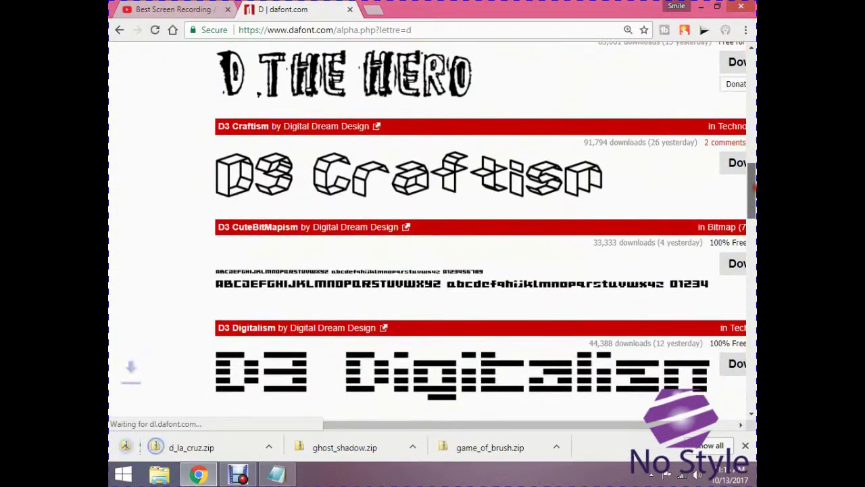
{"action": "left_click_drag", "start_coordinate": [752, 188], "coordinate": [752, 237]}
{"action": "left_click", "coordinate": [729, 165]}
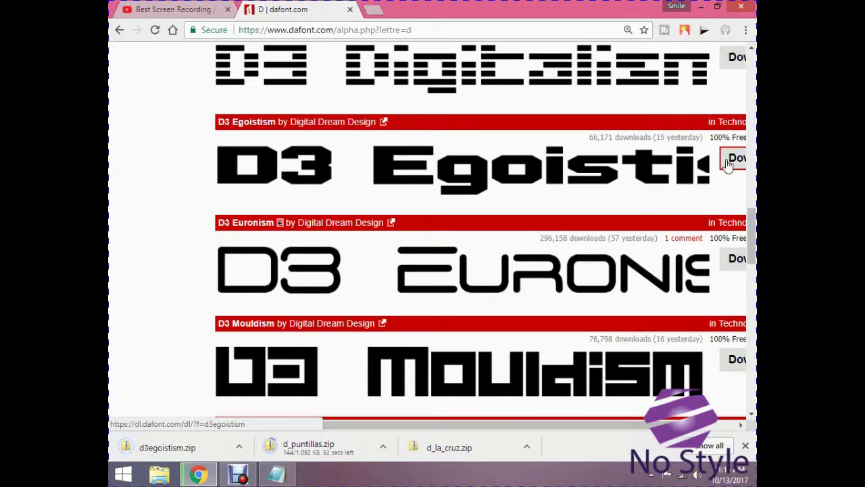
{"action": "left_click", "coordinate": [277, 473]}
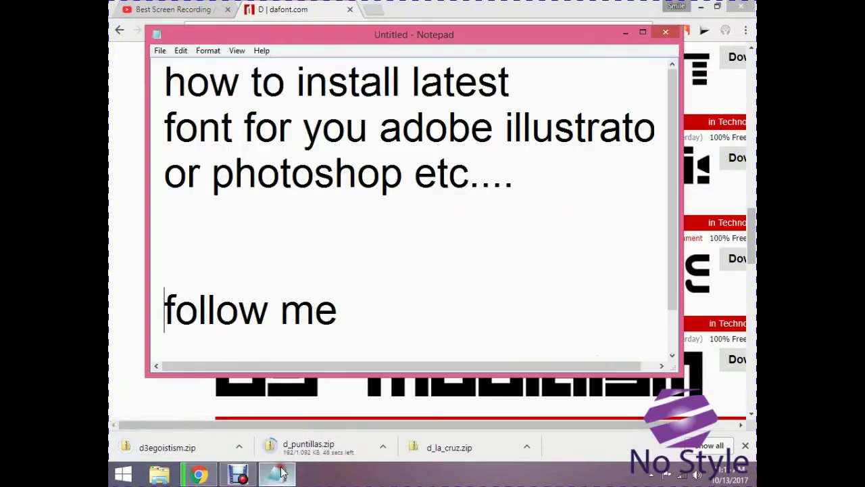
Add the lines 'as you require', 'now see further', 'how to install these in', 'adobe illustrato' below 'follow me'.
{"action": "left_click", "coordinate": [414, 337]}
{"action": "type", "text": "a"}
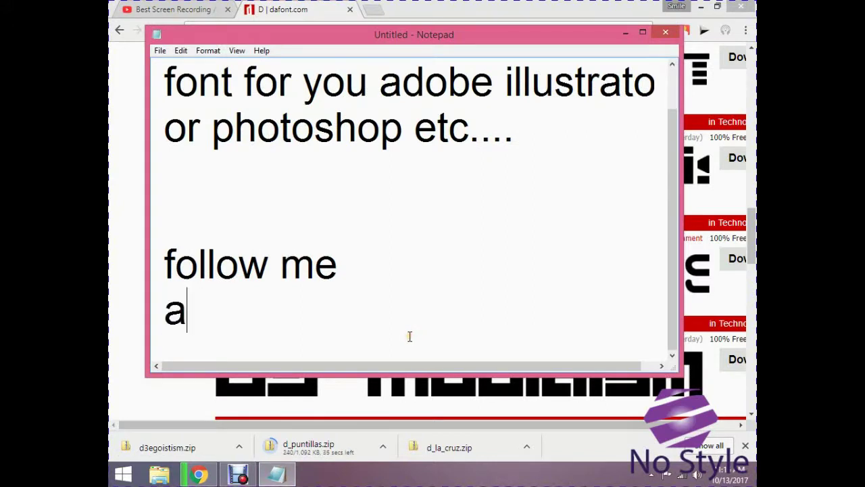
{"action": "type", "text": "s you re"}
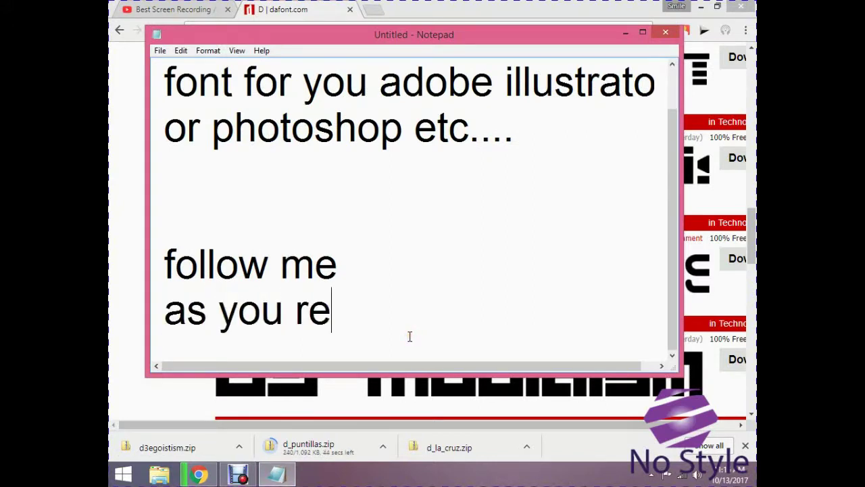
{"action": "type", "text": "quire.."}
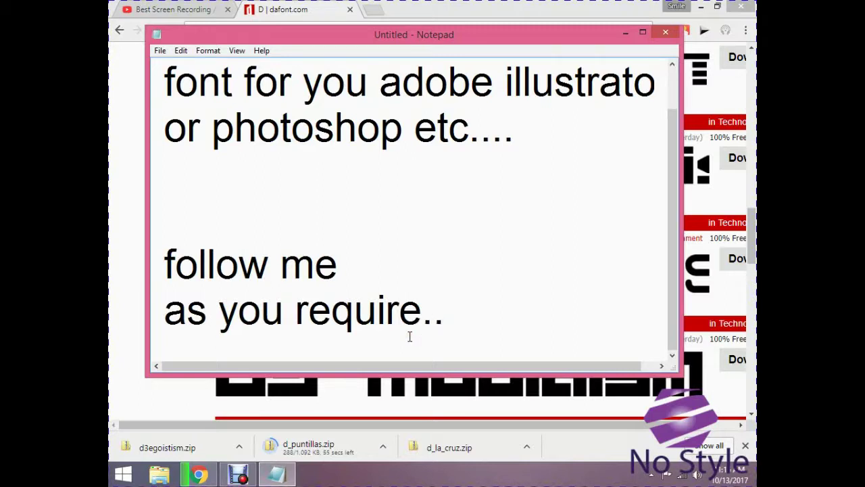
{"action": "key", "text": "Return"}
{"action": "type", "text": "now"}
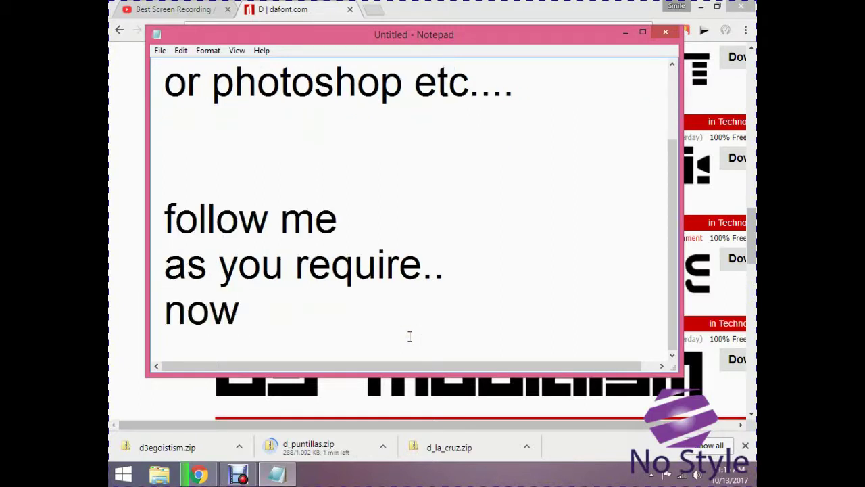
{"action": "type", "text": " see fu"}
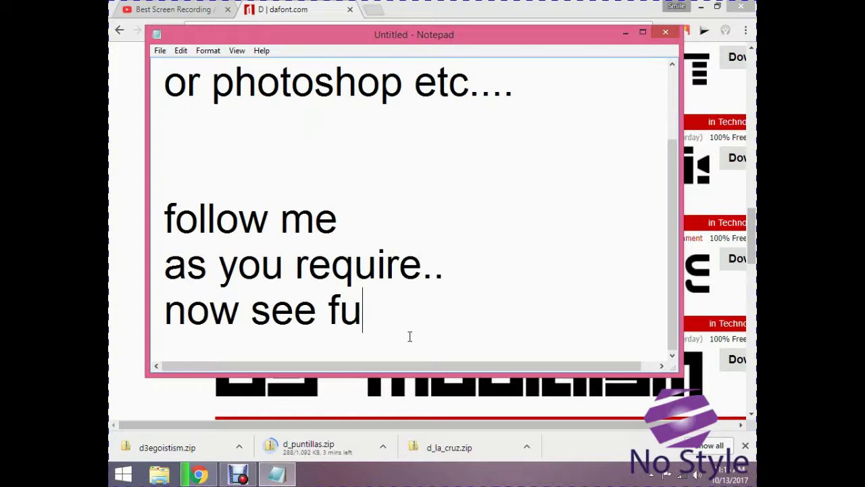
{"action": "type", "text": "rther"}
{"action": "key", "text": "Return"}
{"action": "type", "text": "how to ins"}
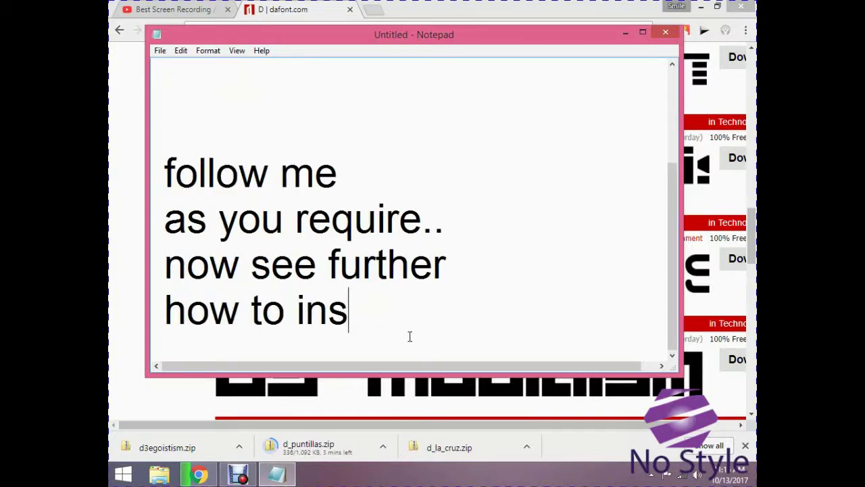
{"action": "type", "text": "tall i"}
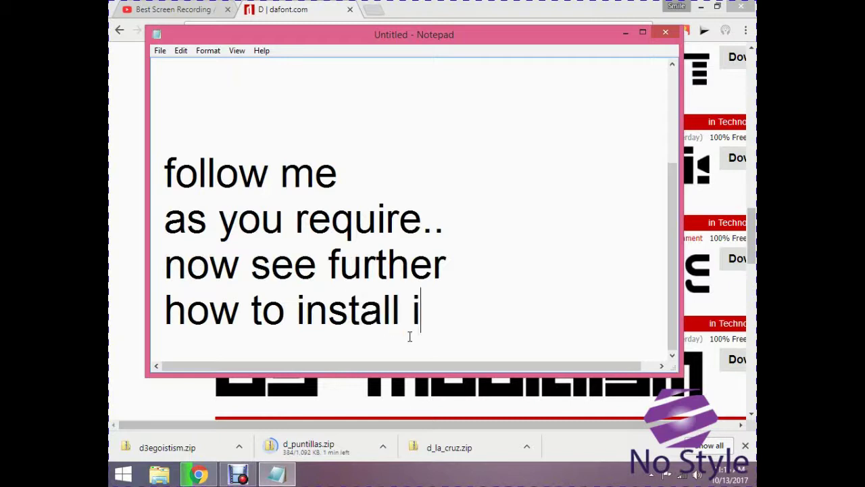
{"action": "key", "text": "BackSpace"}
{"action": "type", "text": "these i"}
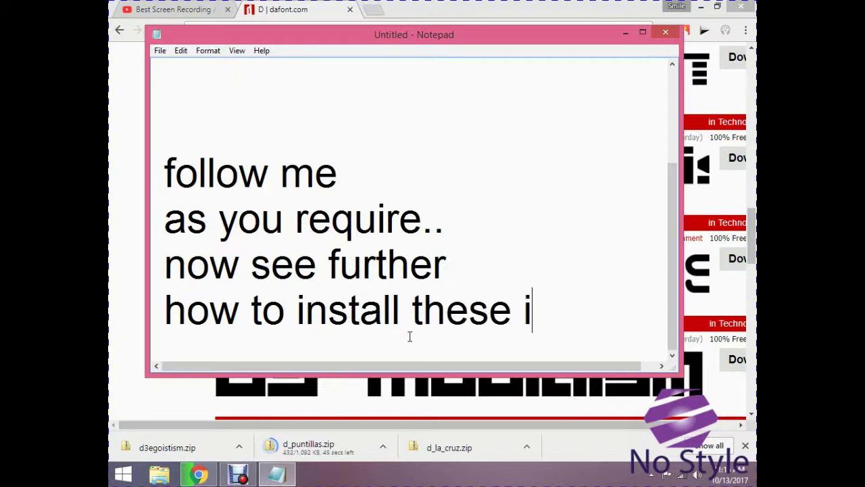
{"action": "type", "text": "n"}
{"action": "key", "text": "Return"}
{"action": "type", "text": "adob"}
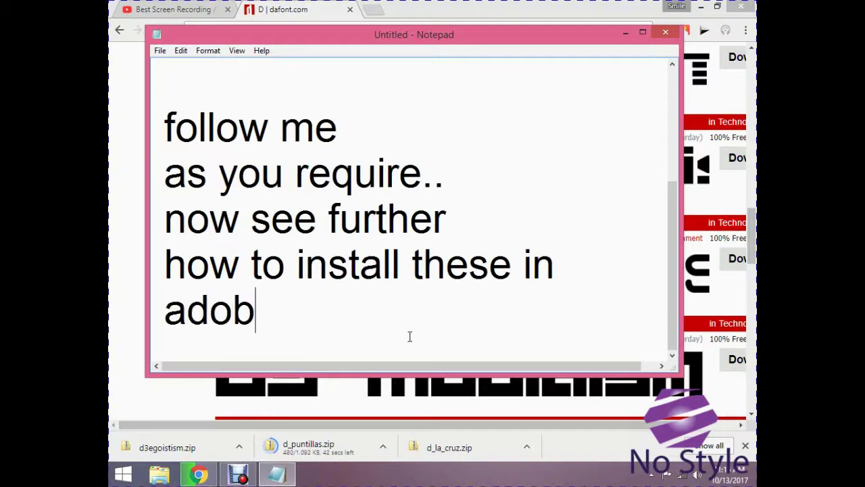
{"action": "type", "text": "e illu"}
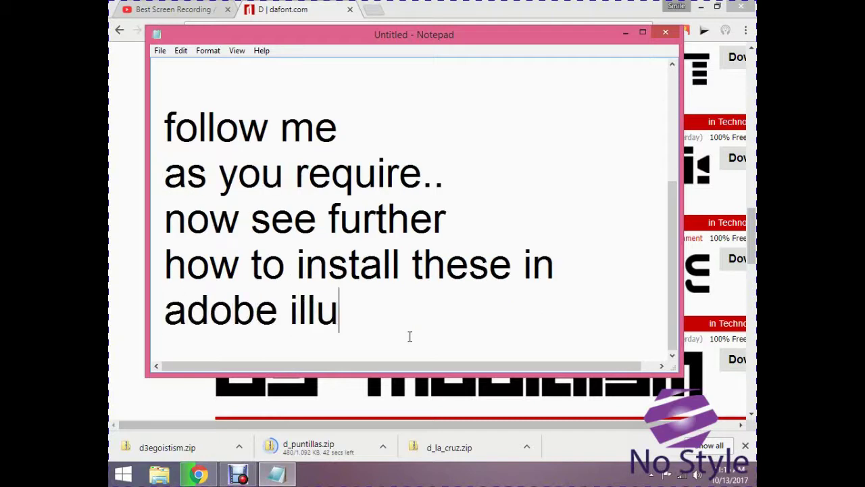
{"action": "type", "text": "strator"}
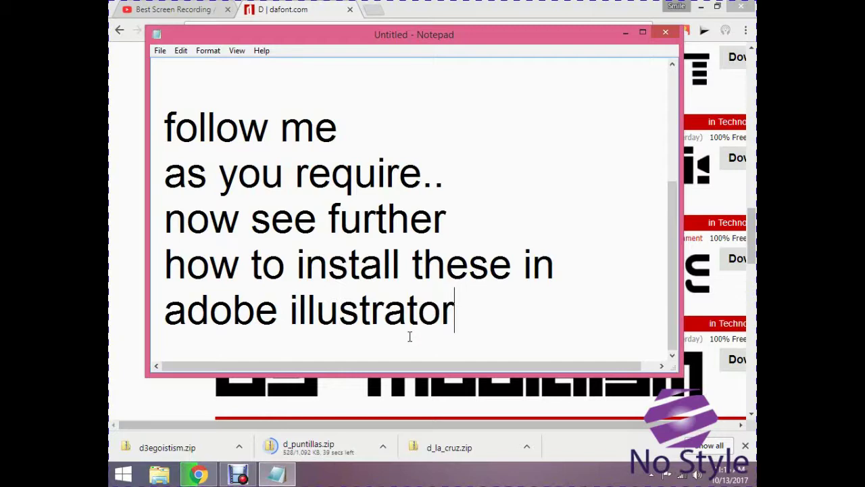
{"action": "key", "text": "Return"}
{"action": "key", "text": "Return"}
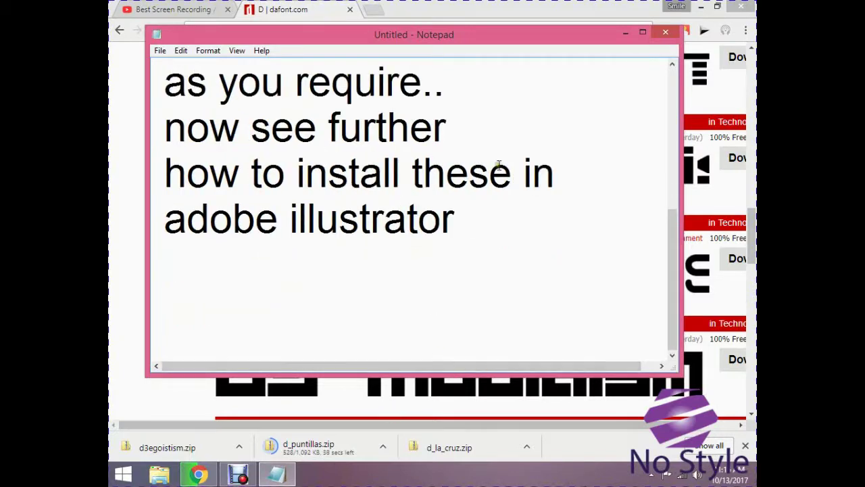
{"action": "left_click", "coordinate": [623, 35]}
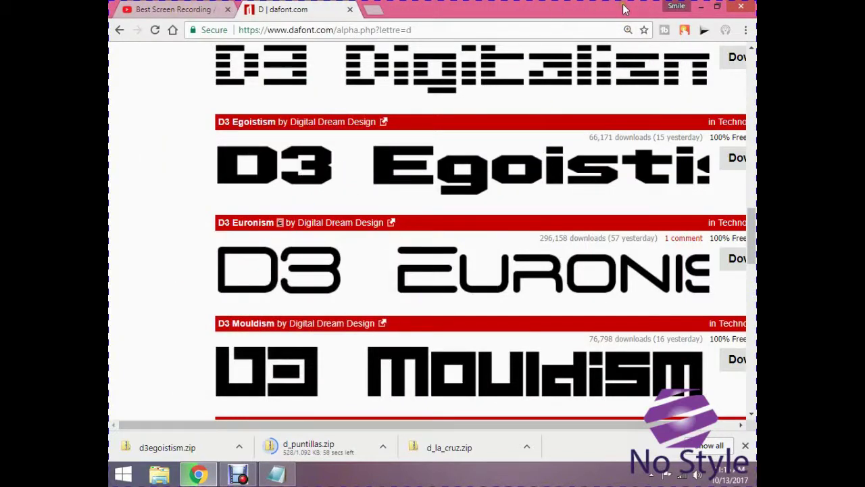
Minimize Notepad and open d_la_cruz.zip from Chrome's downloads, selecting the OpenType font file.
{"action": "left_click", "coordinate": [701, 7]}
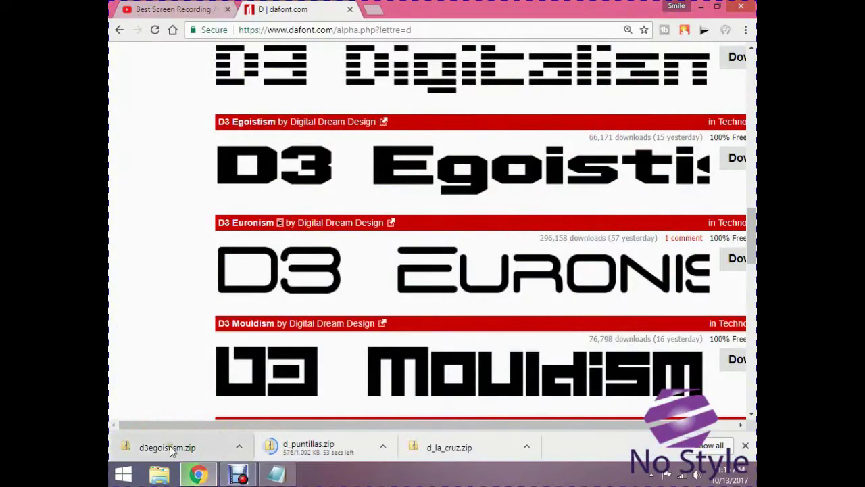
{"action": "left_click", "coordinate": [528, 447]}
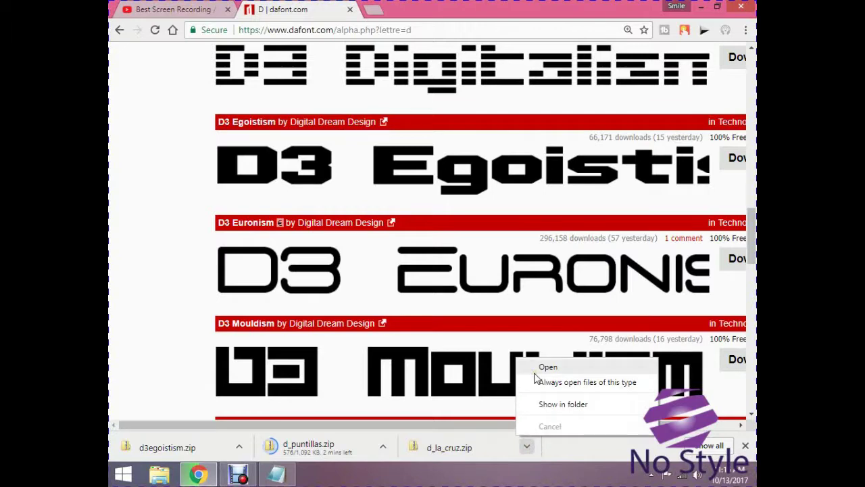
{"action": "left_click", "coordinate": [534, 372]}
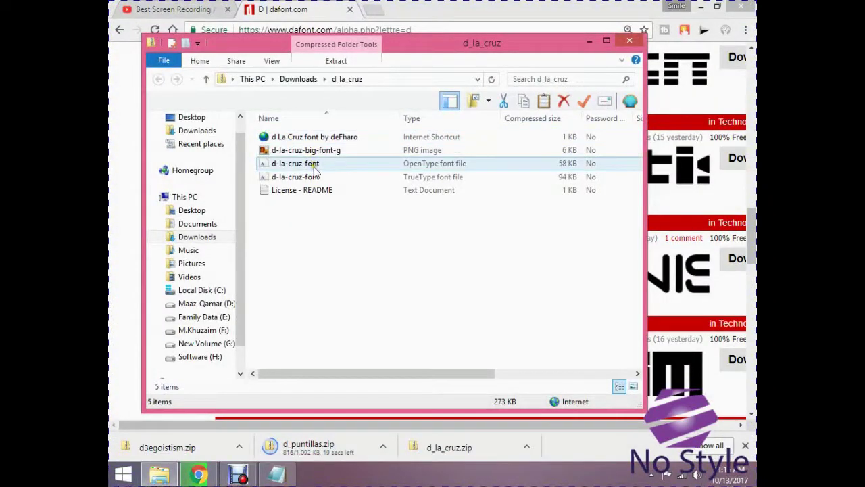
{"action": "left_click", "coordinate": [310, 167]}
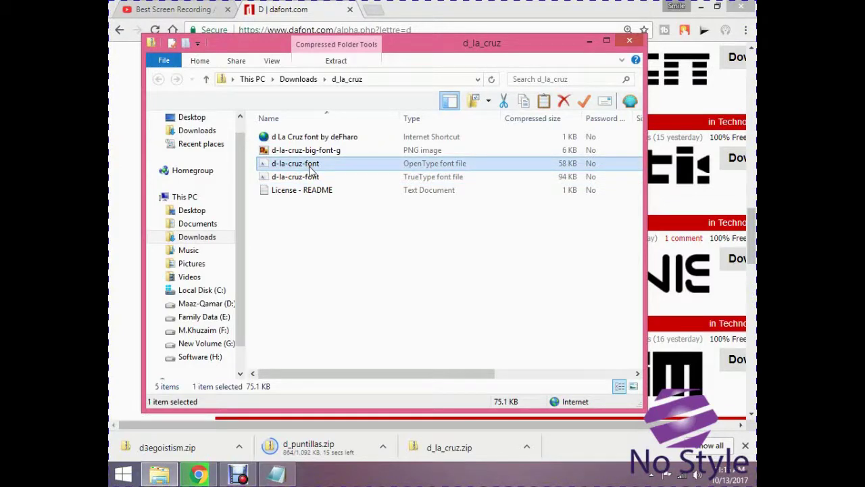
Preview and install the d La Cruz OpenType font.
{"action": "double_click", "coordinate": [310, 166]}
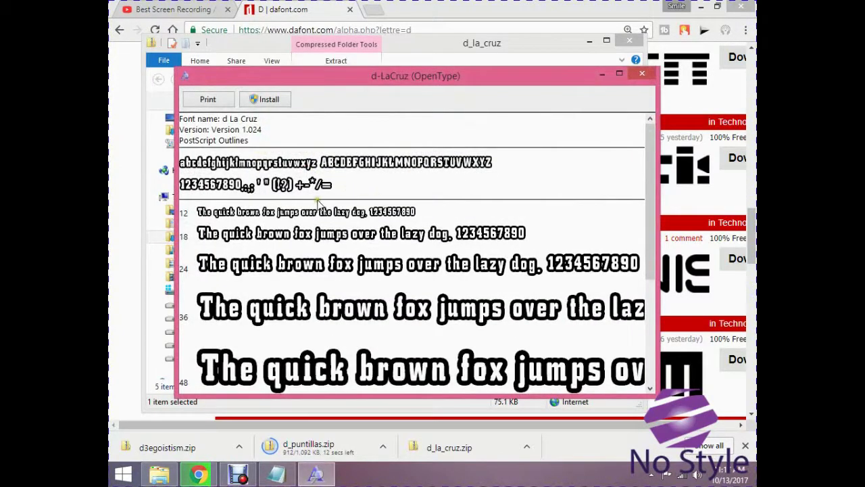
{"action": "left_click_drag", "start_coordinate": [650, 168], "coordinate": [650, 212]}
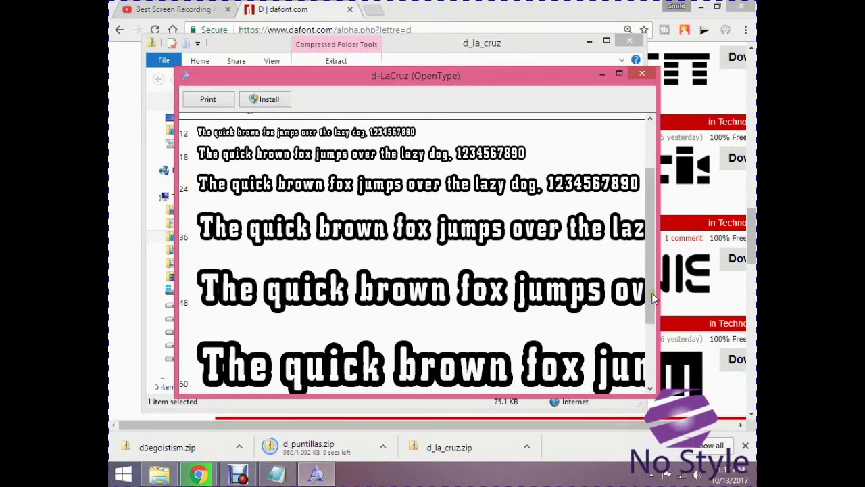
{"action": "left_click_drag", "start_coordinate": [648, 274], "coordinate": [648, 215]}
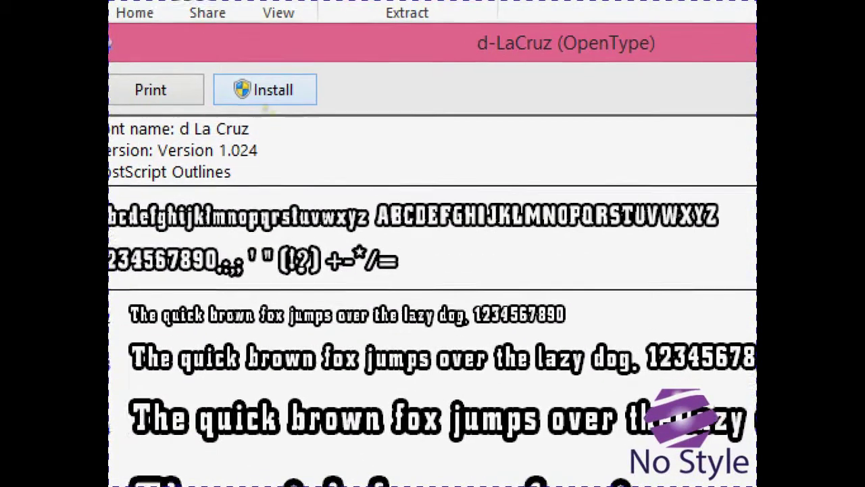
{"action": "left_click", "coordinate": [256, 90]}
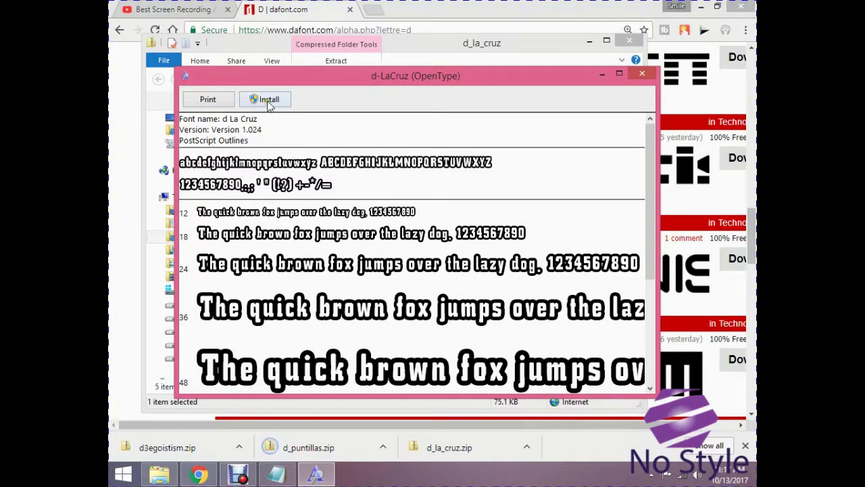
{"action": "left_click", "coordinate": [270, 100]}
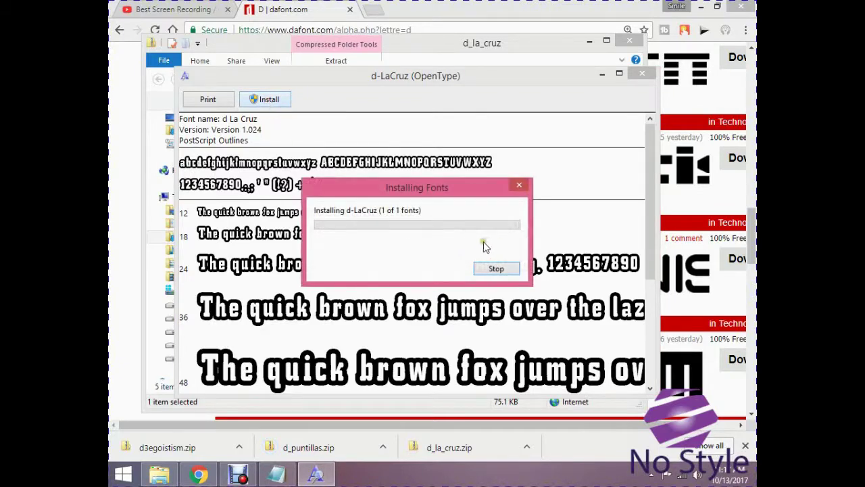
Clear the windows, launch Adobe Illustrator CS6, and bring Chrome's dafont page back.
{"action": "left_click", "coordinate": [701, 8]}
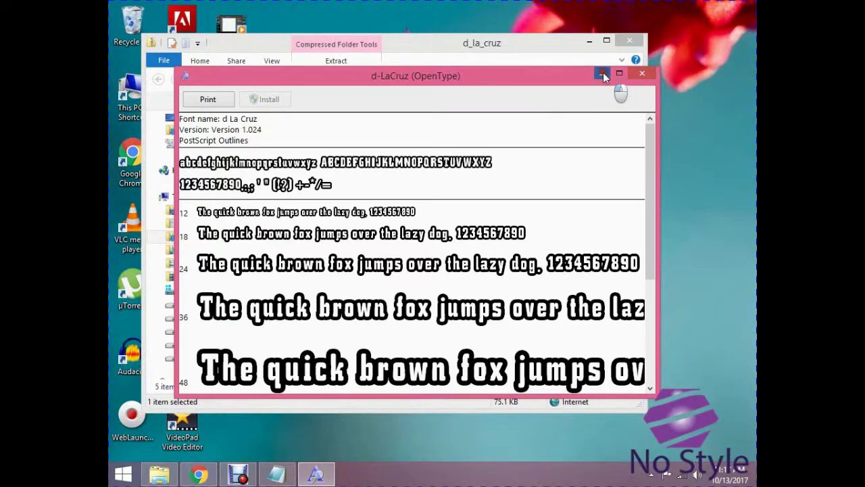
{"action": "left_click", "coordinate": [602, 73]}
{"action": "left_click", "coordinate": [597, 41]}
{"action": "double_click", "coordinate": [183, 172]}
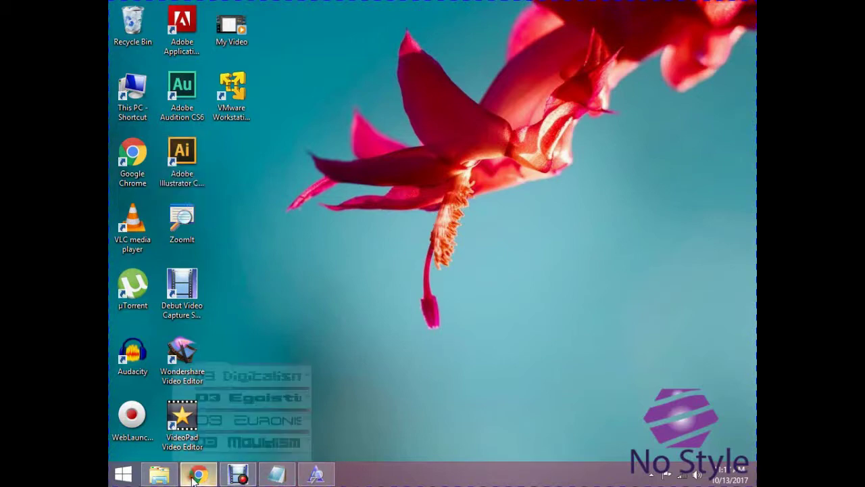
{"action": "left_click", "coordinate": [280, 424]}
{"action": "left_click", "coordinate": [383, 446]}
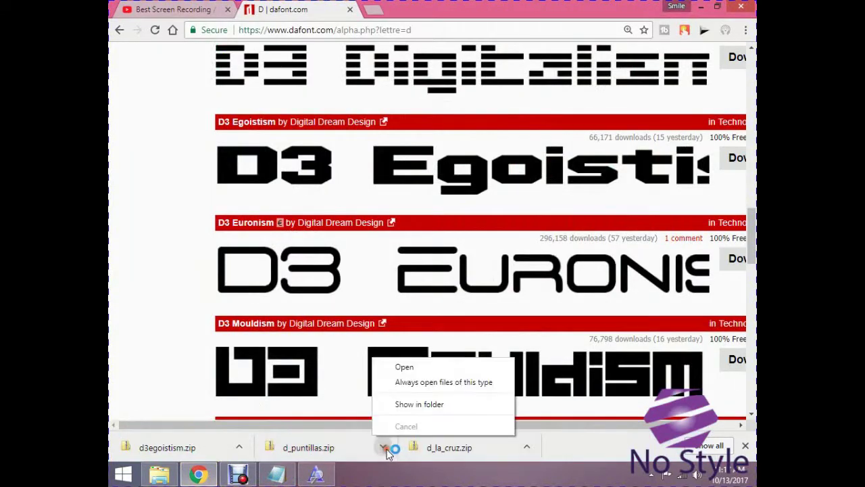
Open d_puntillas.zip, install the d-puntillas-A-Lace font, and close its preview.
{"action": "left_click", "coordinate": [415, 367]}
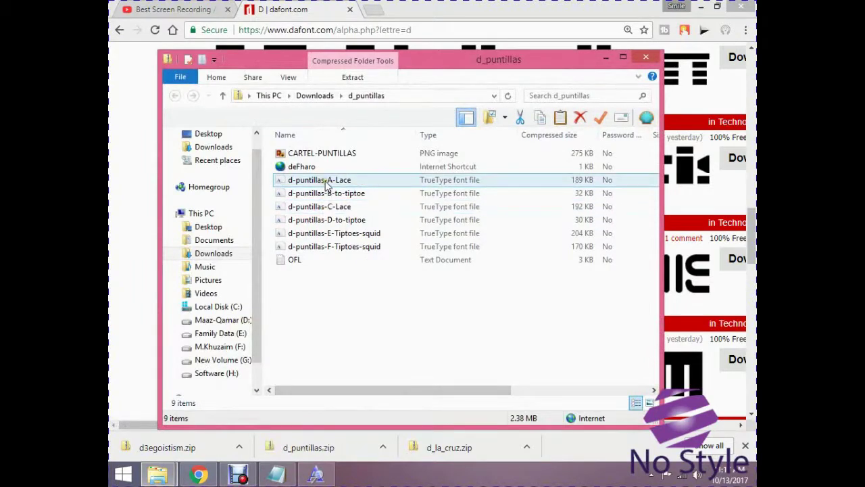
{"action": "left_click_drag", "start_coordinate": [325, 181], "coordinate": [326, 184]}
{"action": "double_click", "coordinate": [326, 181]}
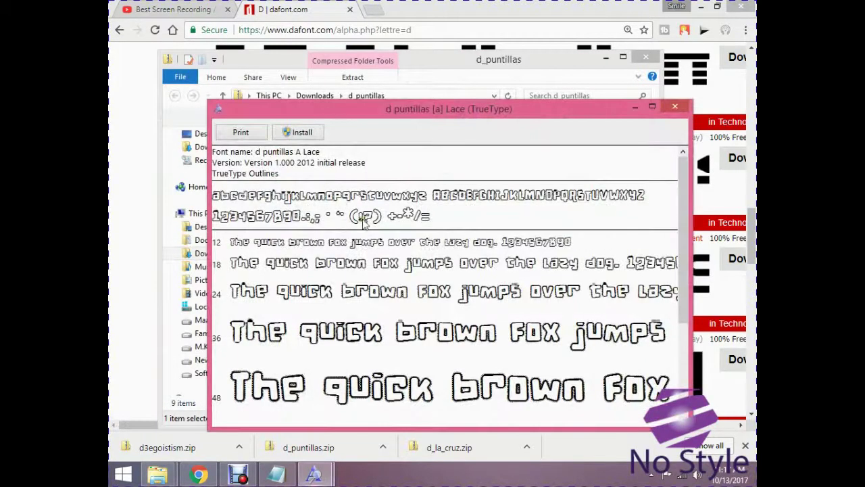
{"action": "left_click", "coordinate": [303, 135]}
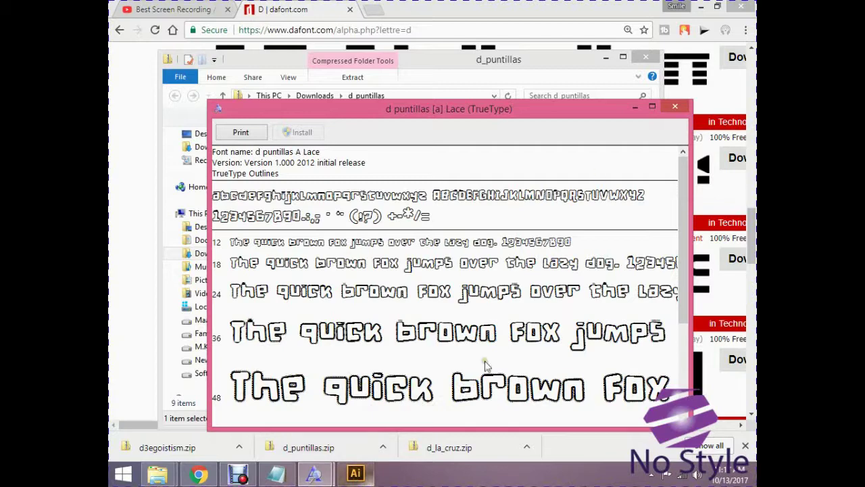
{"action": "left_click", "coordinate": [674, 106]}
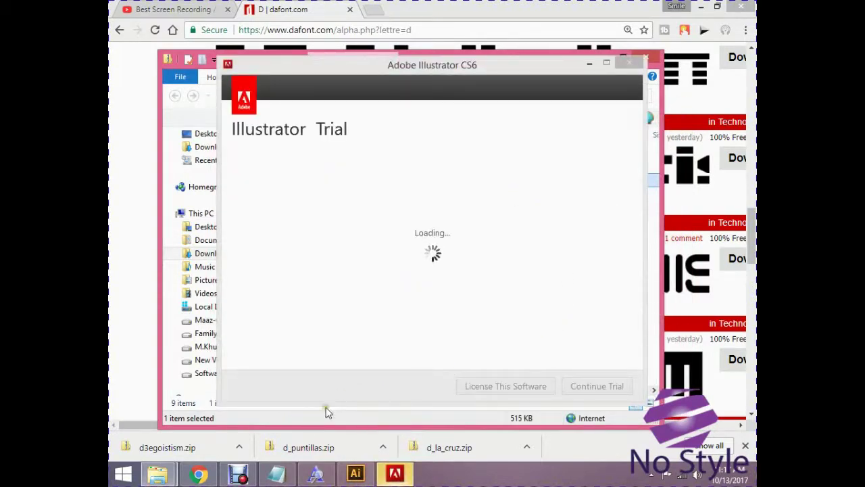
Open d3egoistism.zip from Chrome's downloads and continue the Illustrator trial.
{"action": "left_click", "coordinate": [198, 473]}
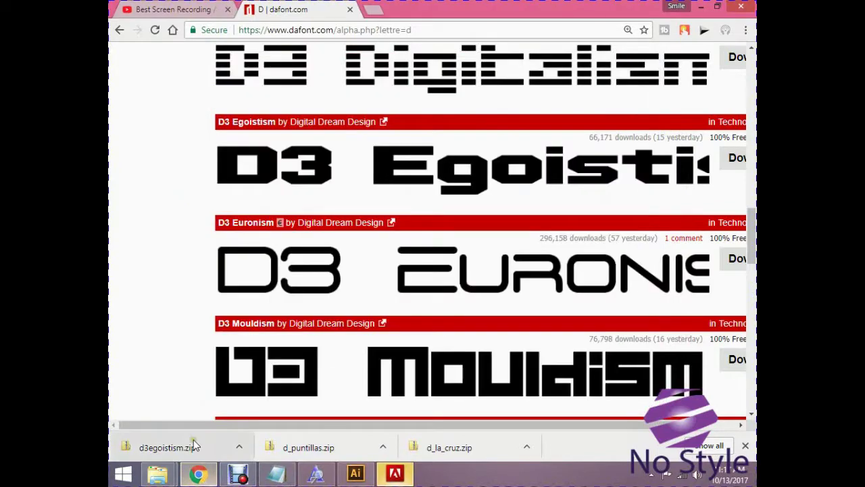
{"action": "left_click", "coordinate": [240, 446]}
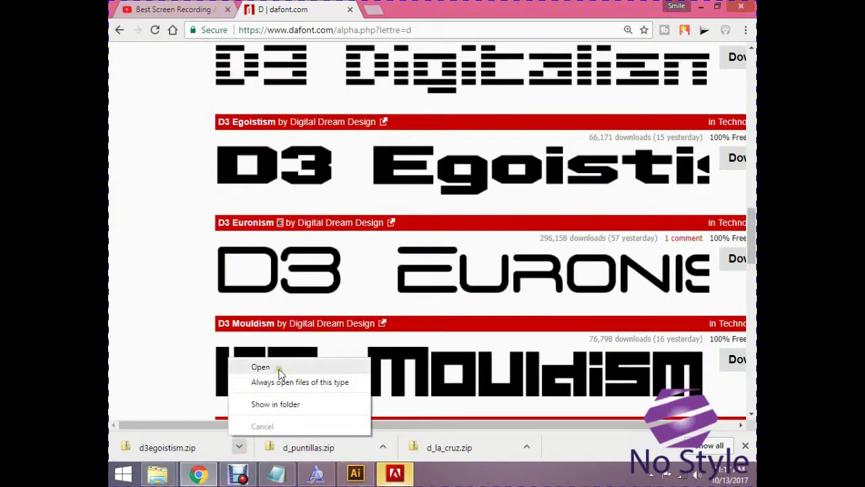
{"action": "left_click", "coordinate": [280, 371]}
{"action": "left_click", "coordinate": [598, 389]}
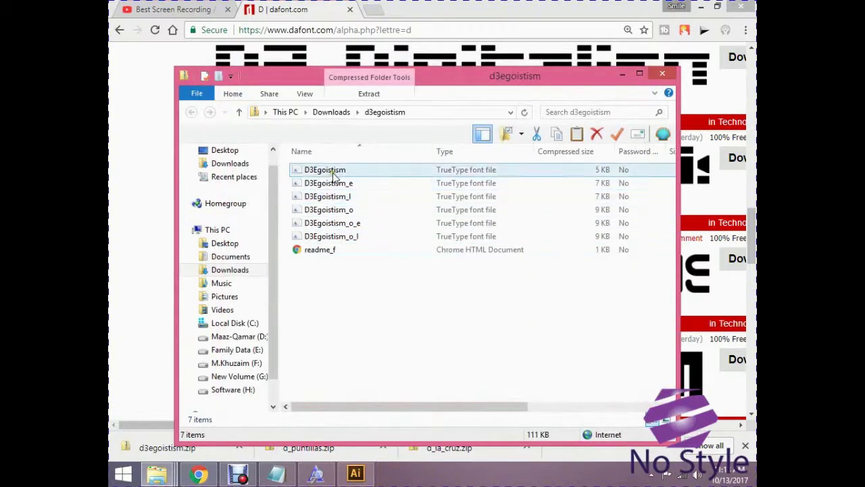
Install the D3Egoistism font and clear the preview and folder windows away.
{"action": "double_click", "coordinate": [333, 176]}
{"action": "left_click", "coordinate": [297, 134]}
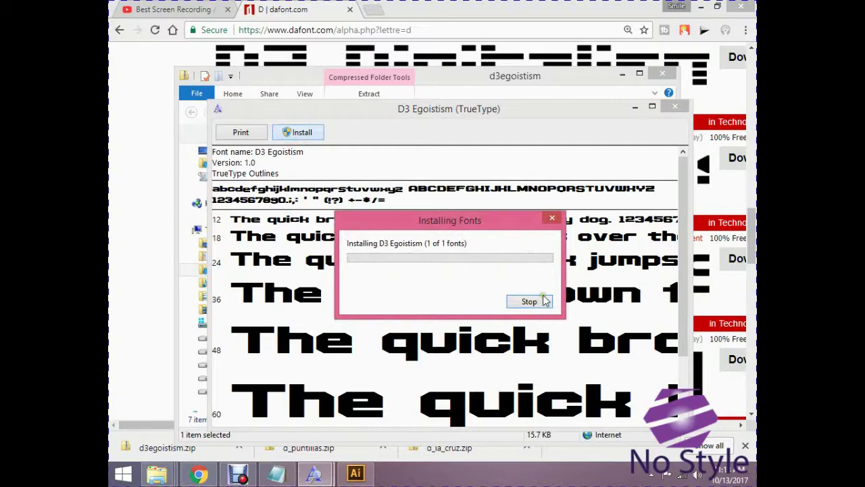
{"action": "left_click", "coordinate": [637, 109]}
{"action": "left_click", "coordinate": [623, 77]}
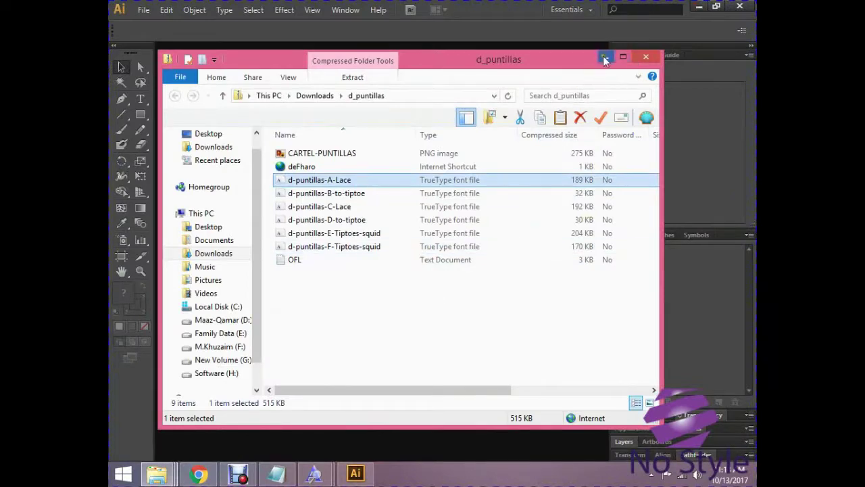
{"action": "left_click", "coordinate": [646, 57]}
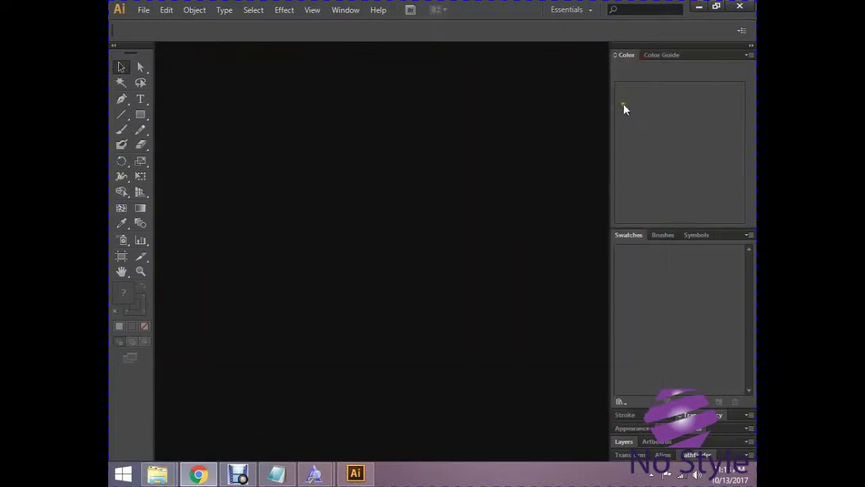
Create Untitled-1 at 1200 × 780 pt, place a Type-tool text point, and show Character settings.
{"action": "left_click", "coordinate": [143, 10]}
{"action": "left_click", "coordinate": [168, 25]}
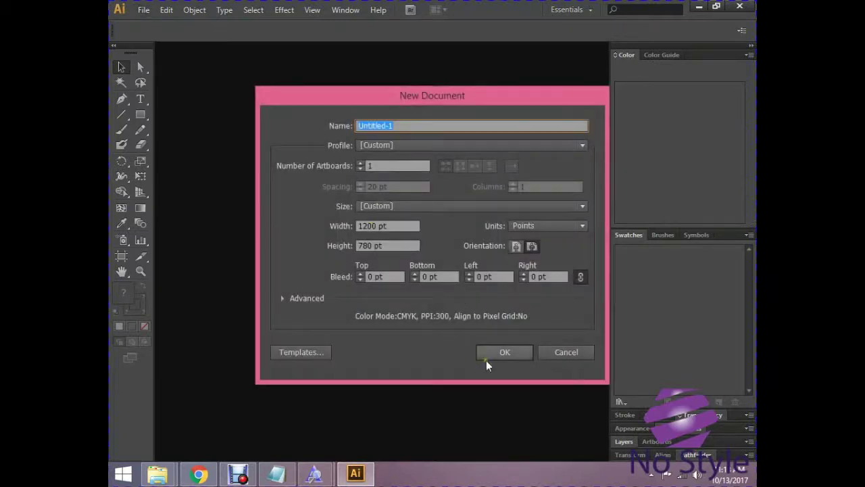
{"action": "left_click", "coordinate": [505, 350]}
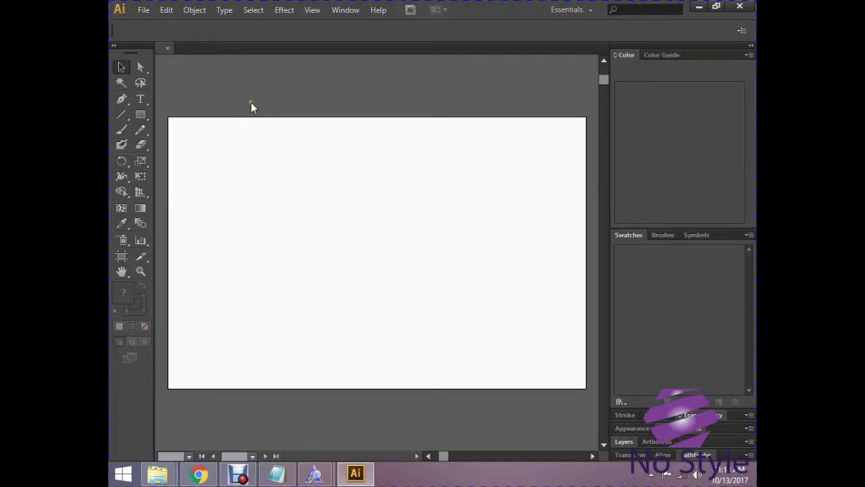
{"action": "left_click", "coordinate": [140, 98]}
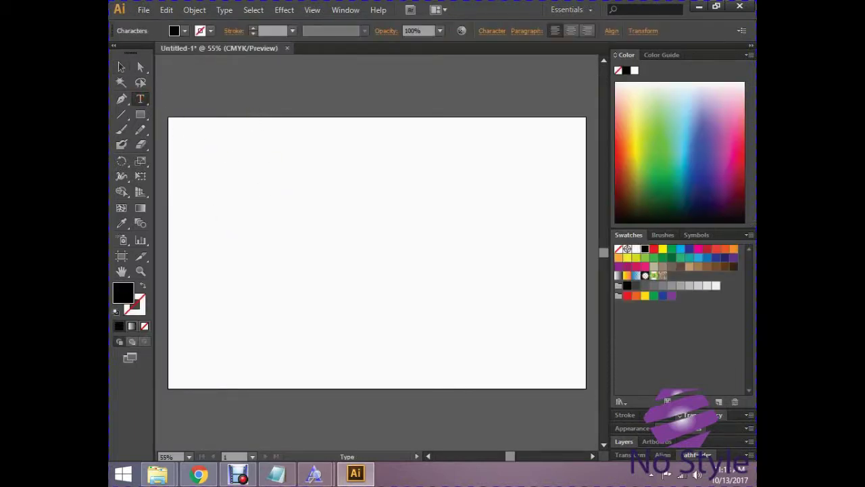
{"action": "left_click", "coordinate": [216, 208]}
{"action": "key", "text": "ctrl+t"}
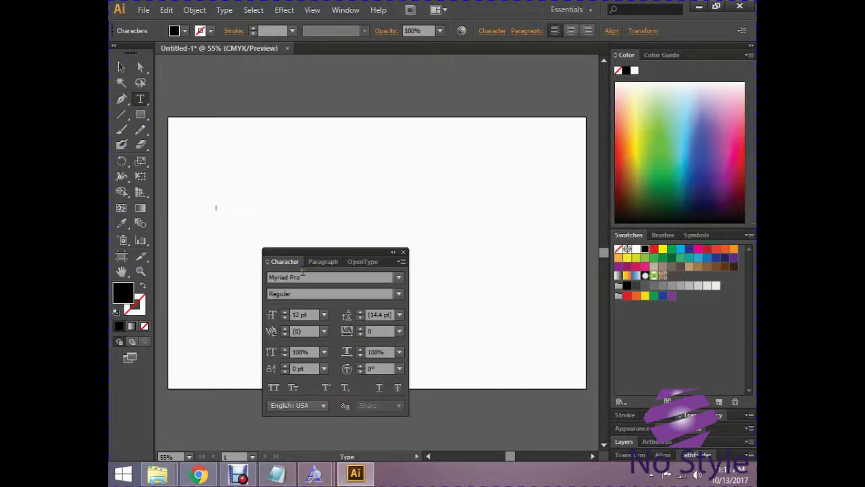
Type 'how to install fonts' on the artboard at 72 pt and select the whole line.
{"action": "left_click", "coordinate": [323, 316]}
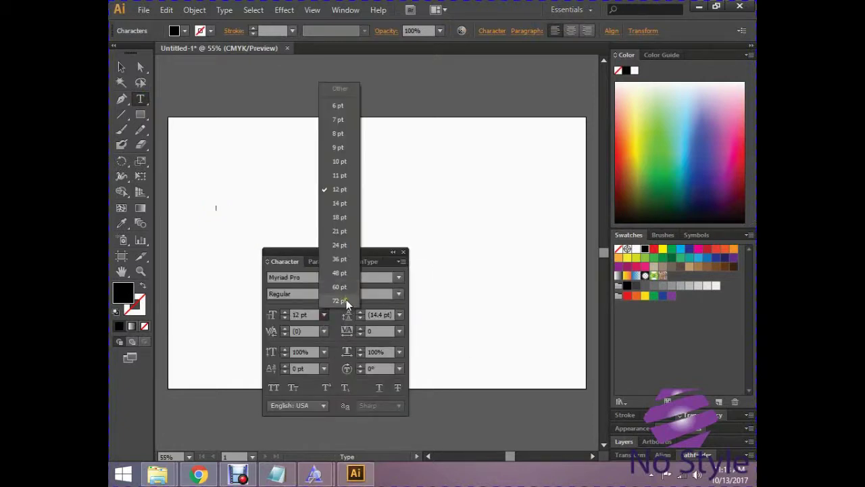
{"action": "left_click", "coordinate": [345, 300]}
{"action": "type", "text": "how to install fonts"}
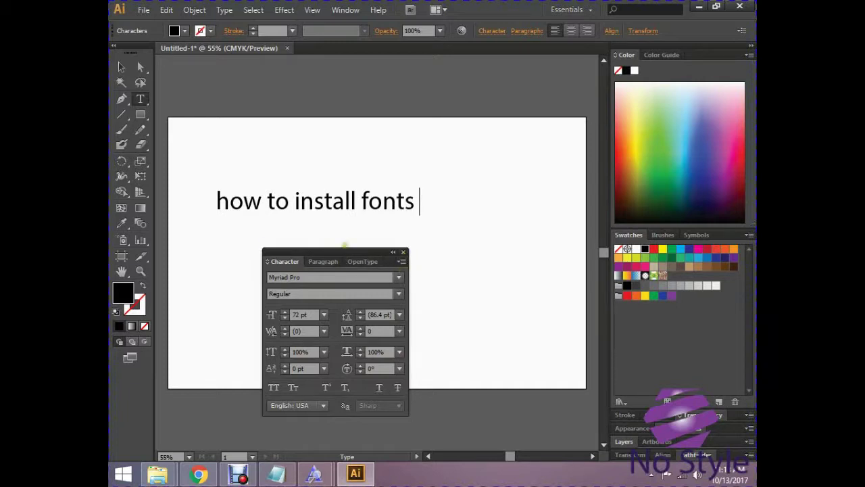
{"action": "mouse_move", "coordinate": [347, 252]}
{"action": "left_mouse_down"}
{"action": "mouse_move", "coordinate": [536, 198]}
{"action": "mouse_move", "coordinate": [561, 182]}
{"action": "left_mouse_up"}
{"action": "left_click_drag", "start_coordinate": [435, 189], "coordinate": [211, 200]}
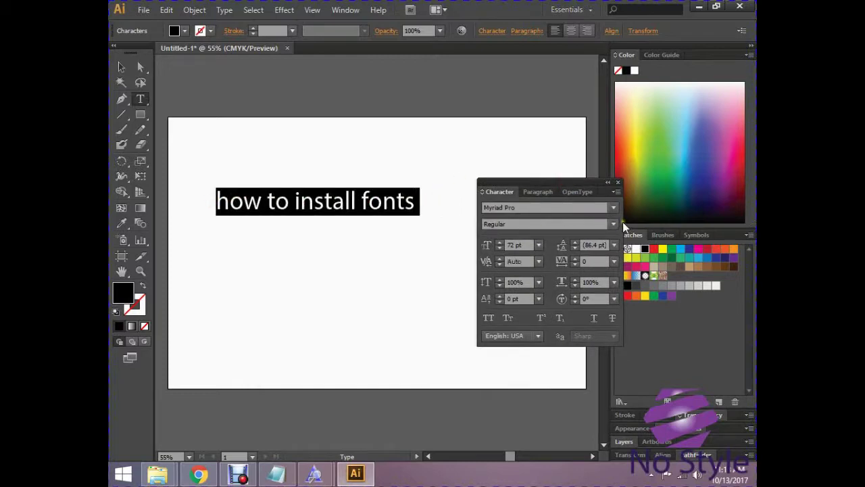
Apply the newly installed d La Cruz font to the 72 pt 'how to install fonts' text.
{"action": "left_click", "coordinate": [613, 209]}
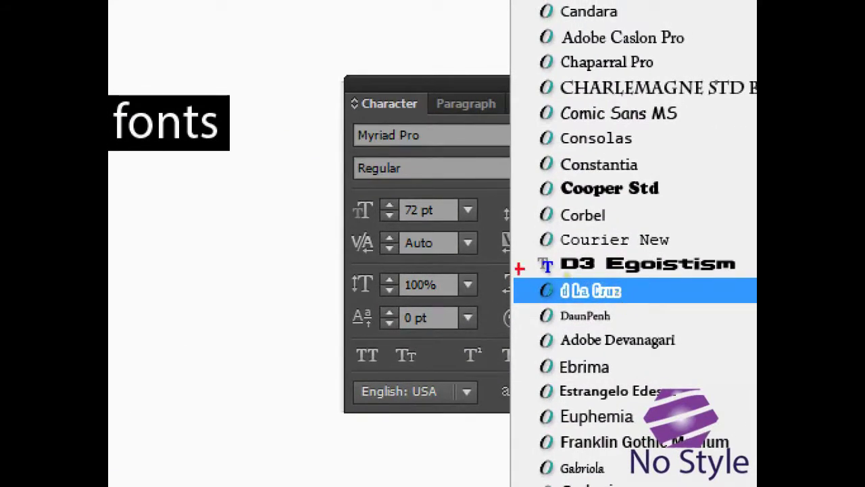
{"action": "left_click_drag", "start_coordinate": [530, 255], "coordinate": [643, 300]}
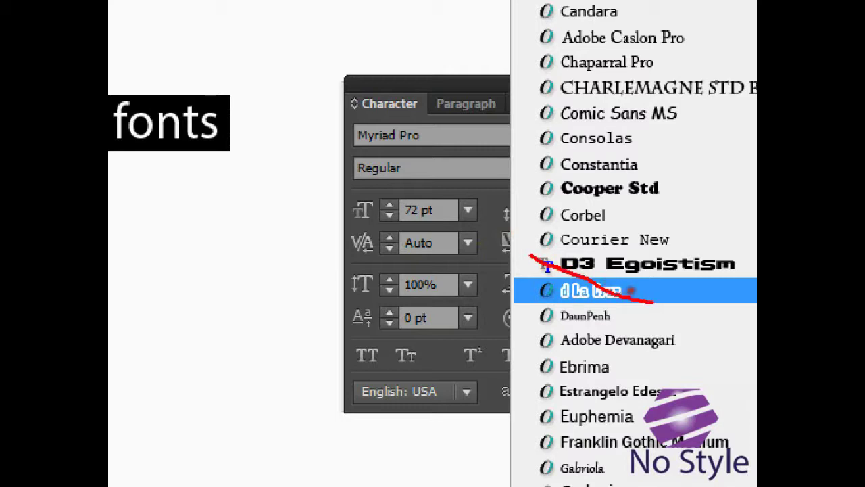
{"action": "mouse_move", "coordinate": [531, 255]}
{"action": "left_mouse_down"}
{"action": "mouse_move", "coordinate": [605, 260]}
{"action": "mouse_move", "coordinate": [686, 249]}
{"action": "mouse_move", "coordinate": [670, 331]}
{"action": "mouse_move", "coordinate": [554, 283]}
{"action": "mouse_move", "coordinate": [541, 253]}
{"action": "left_mouse_up"}
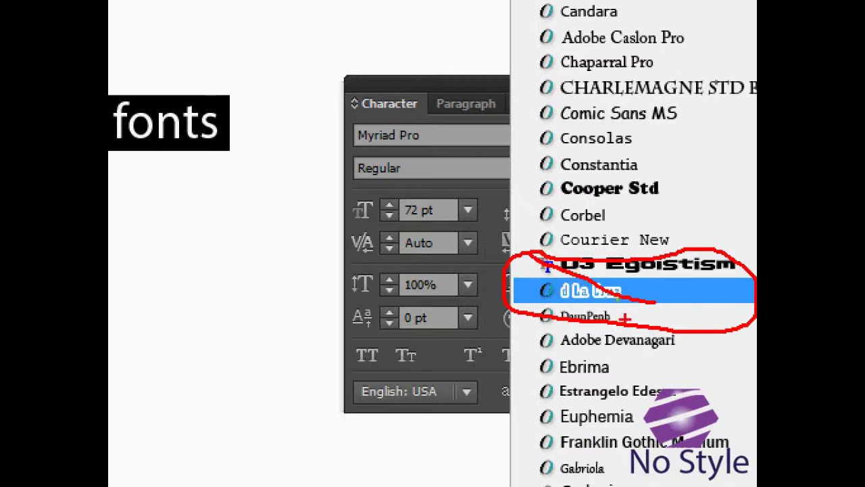
{"action": "key", "text": "Return"}
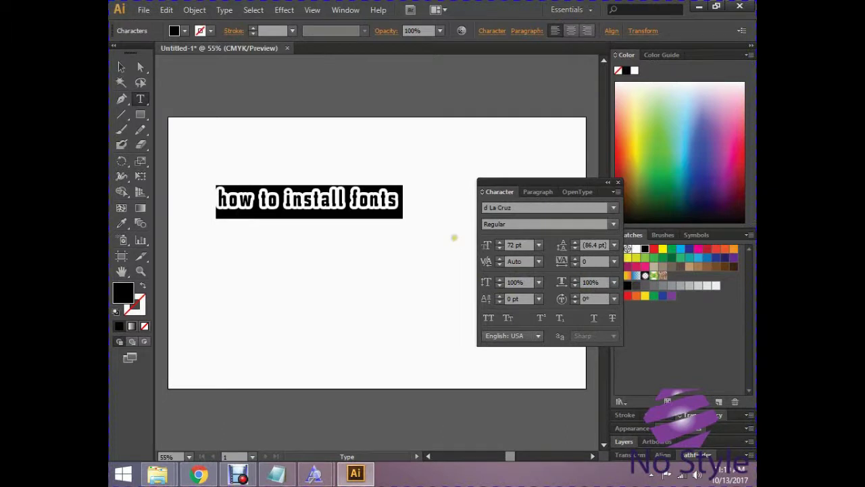
Paste a copy of 'how to install fonts' on a new line and select that second line.
{"action": "left_click", "coordinate": [446, 213]}
{"action": "left_click_drag", "start_coordinate": [406, 201], "coordinate": [208, 205]}
{"action": "key", "text": "ctrl+c"}
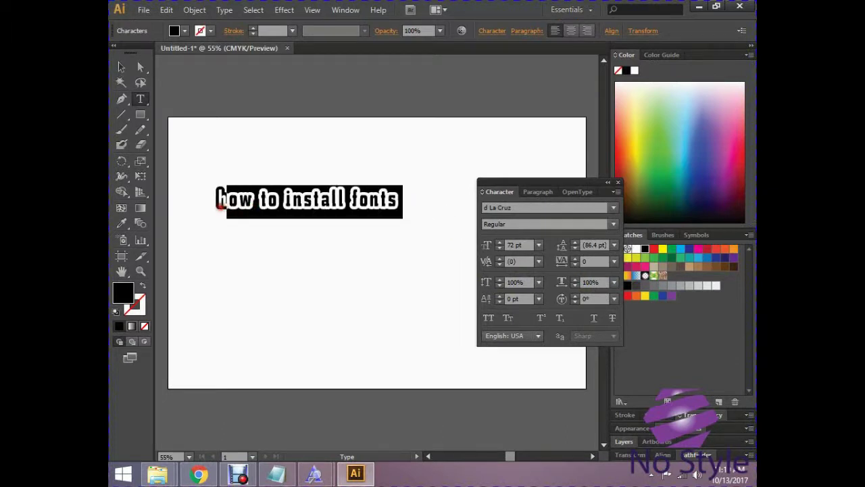
{"action": "left_click", "coordinate": [413, 201]}
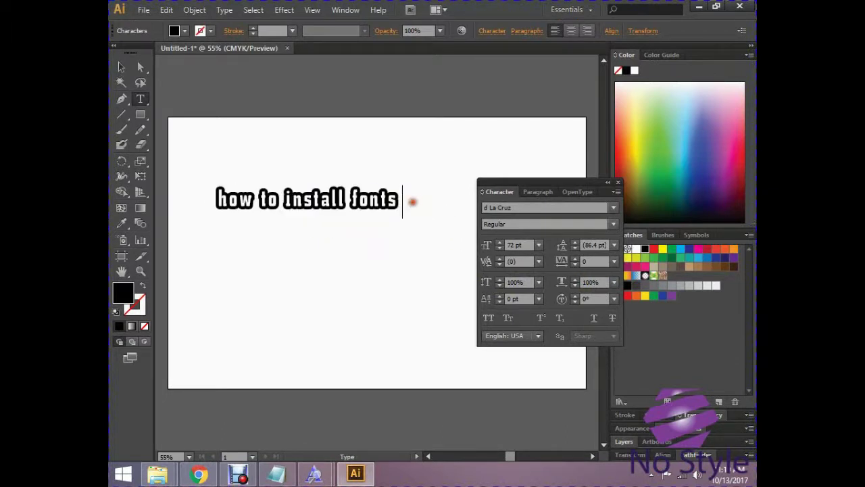
{"action": "key", "text": "Return"}
{"action": "key", "text": "ctrl+v"}
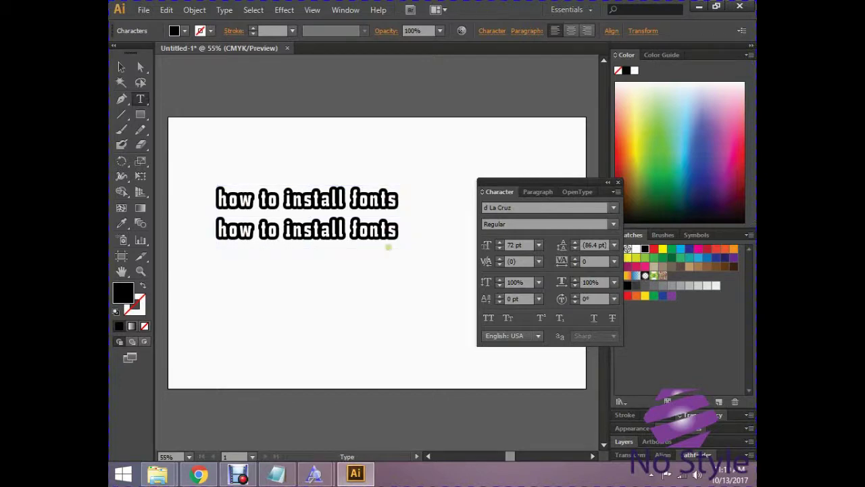
{"action": "left_click_drag", "start_coordinate": [406, 233], "coordinate": [214, 225]}
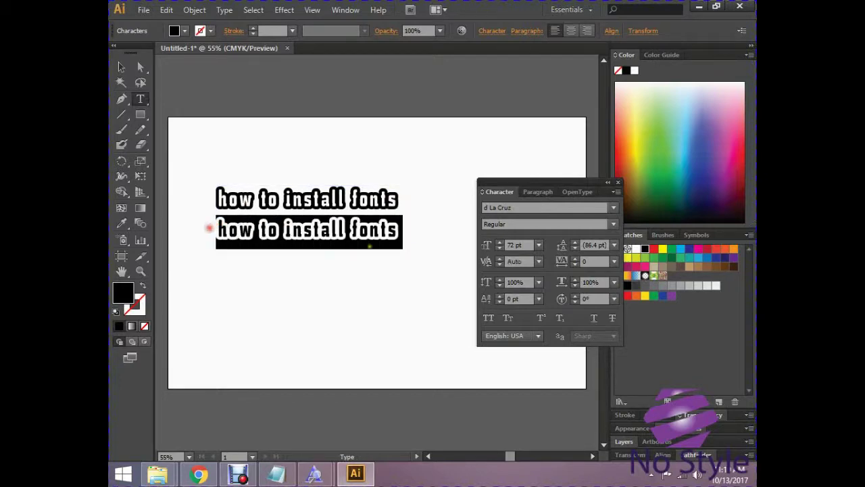
{"action": "left_click", "coordinate": [614, 208]}
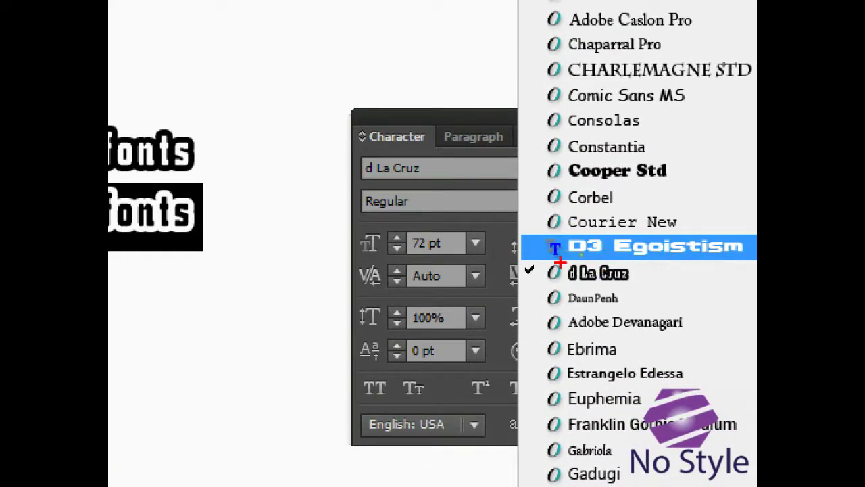
Set the second line in the D3 Egoistism font.
{"action": "left_click_drag", "start_coordinate": [538, 261], "coordinate": [699, 275]}
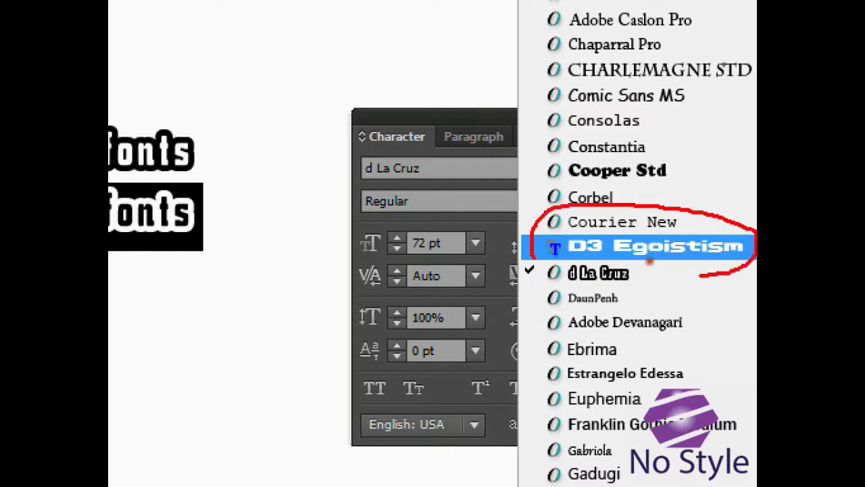
{"action": "left_click_drag", "start_coordinate": [650, 263], "coordinate": [557, 250]}
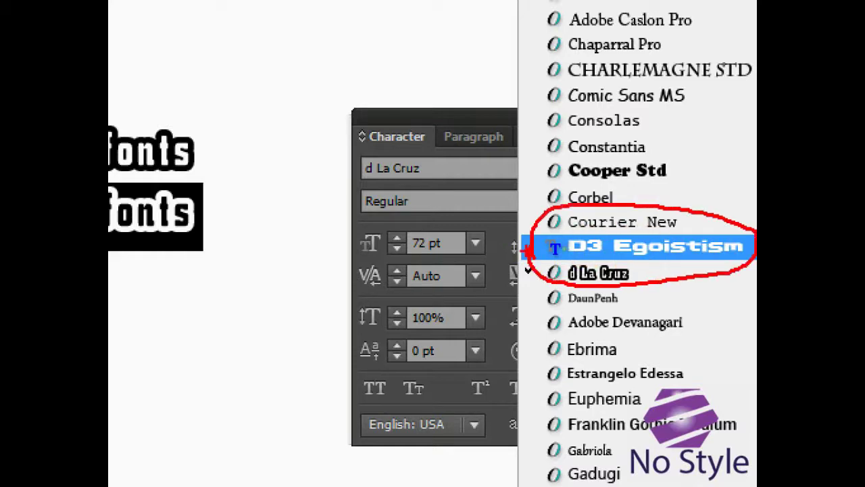
{"action": "left_click", "coordinate": [524, 247]}
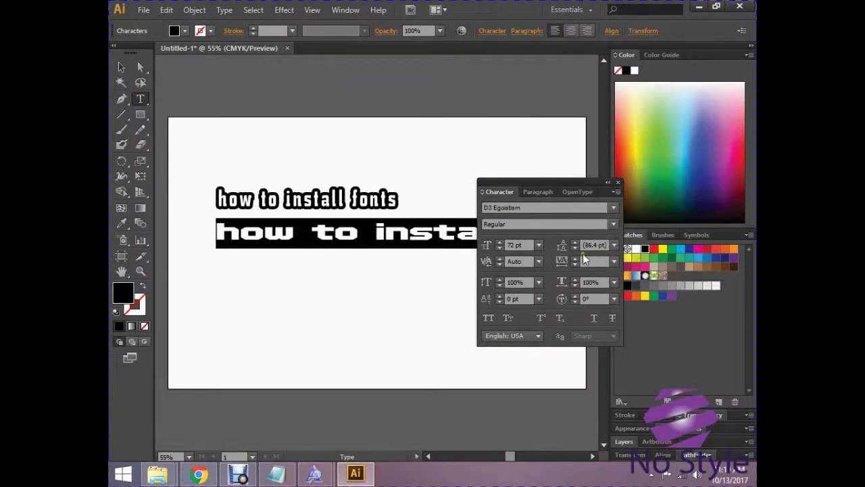
{"action": "left_click_drag", "start_coordinate": [540, 182], "coordinate": [613, 197]}
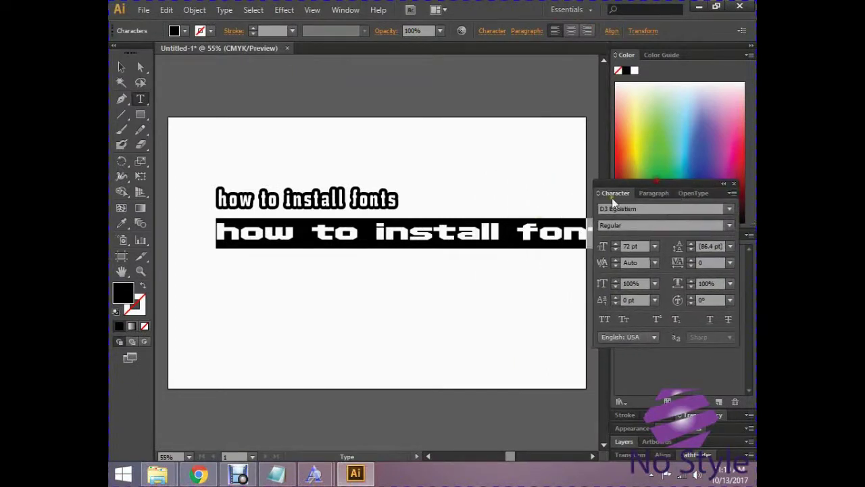
Wrap 'fonts' onto its own line and move the text block up and right.
{"action": "left_click", "coordinate": [539, 236]}
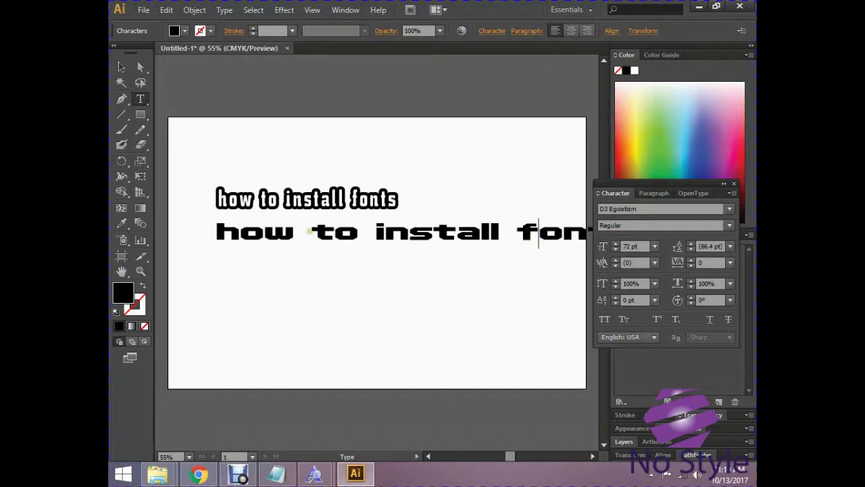
{"action": "key", "text": "ctrl+t"}
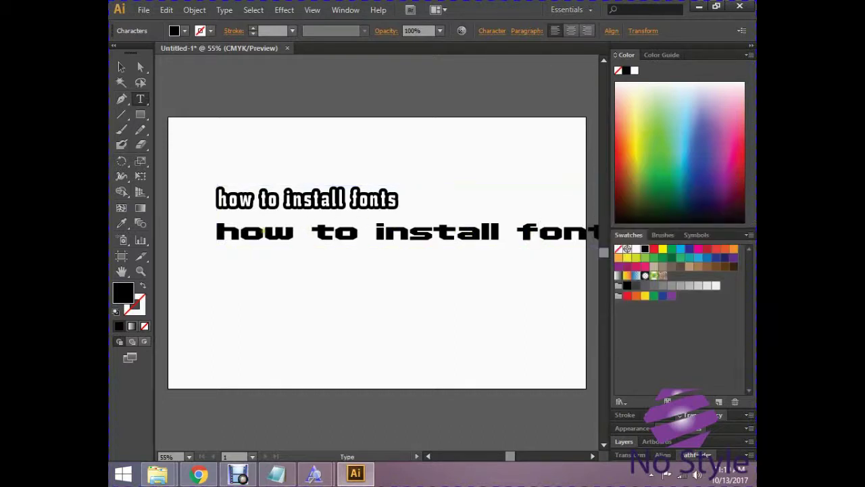
{"action": "key", "text": "Return"}
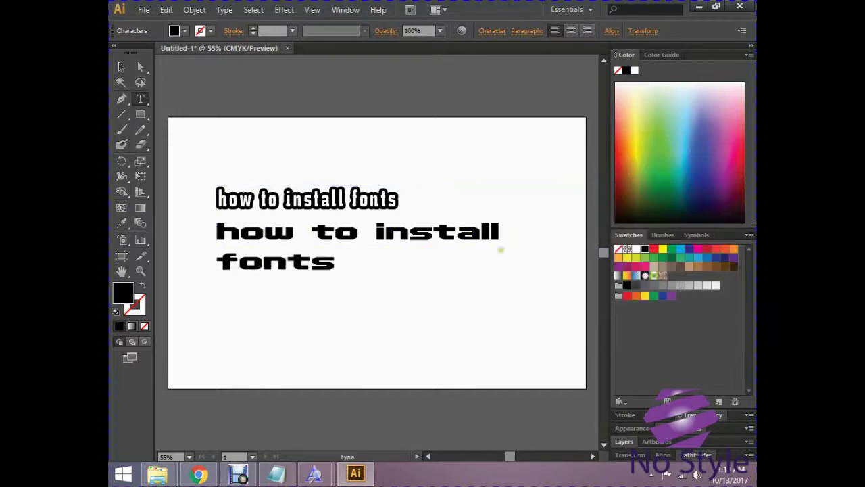
{"action": "left_click", "coordinate": [121, 66]}
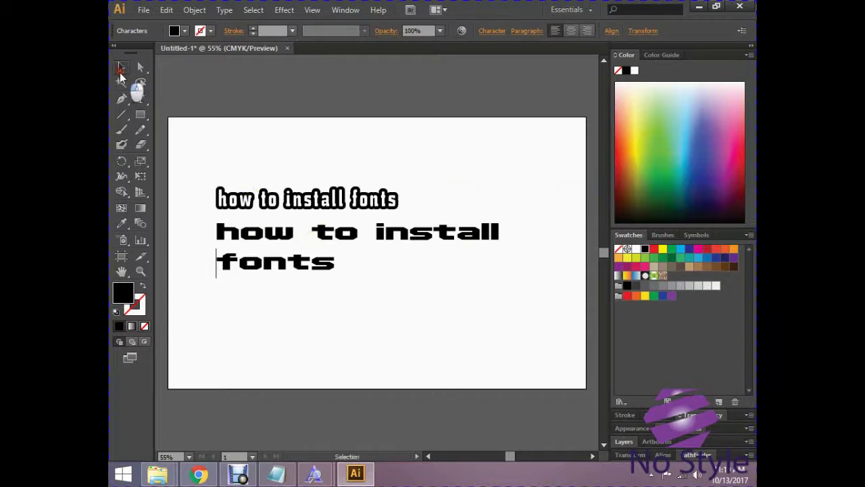
{"action": "left_click_drag", "start_coordinate": [251, 201], "coordinate": [327, 163]}
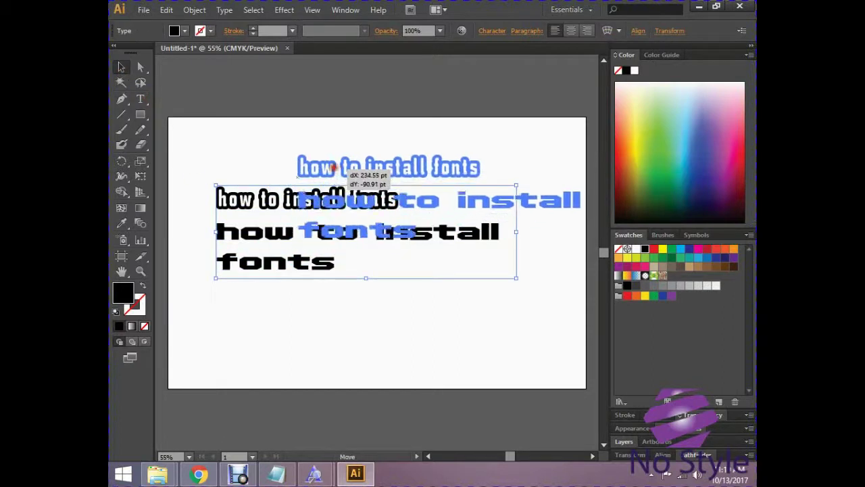
{"action": "left_click", "coordinate": [309, 278]}
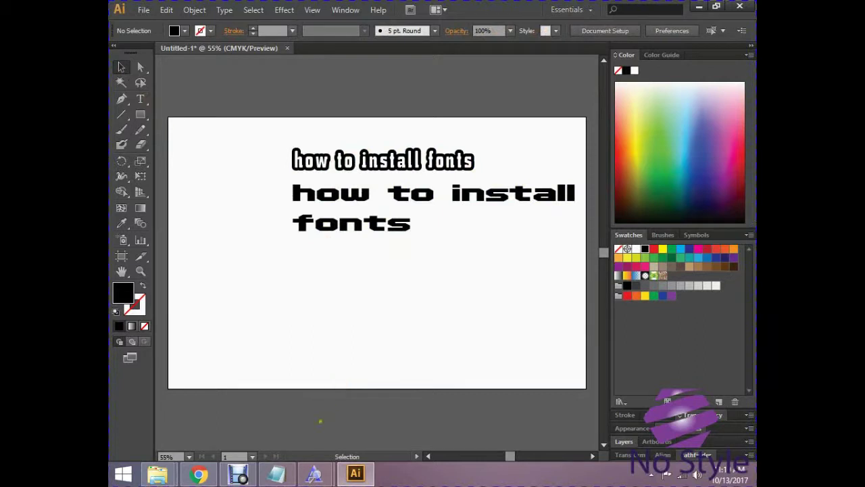
{"action": "left_click", "coordinate": [276, 475]}
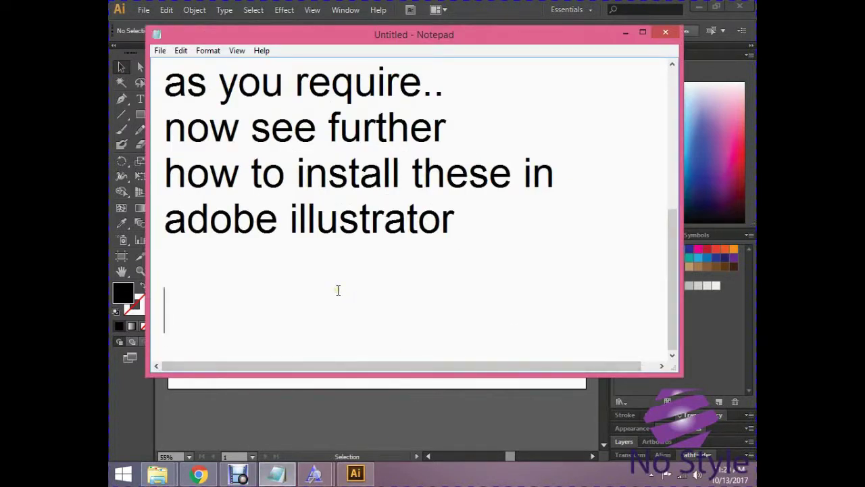
In Notepad, type 'Thanks', 'for', 'watching', 'and' on separate lines.
{"action": "type", "text": "TR"}
{"action": "key", "text": "BackSpace"}
{"action": "type", "text": "hanks"}
{"action": "key", "text": "Return"}
{"action": "type", "text": "for"}
{"action": "key", "text": "Return"}
{"action": "type", "text": "wa"}
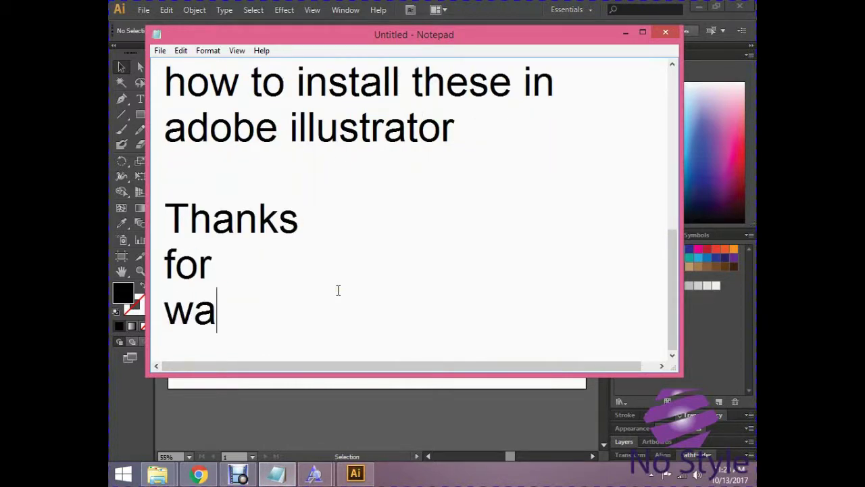
{"action": "type", "text": "tching"}
{"action": "key", "text": "Return"}
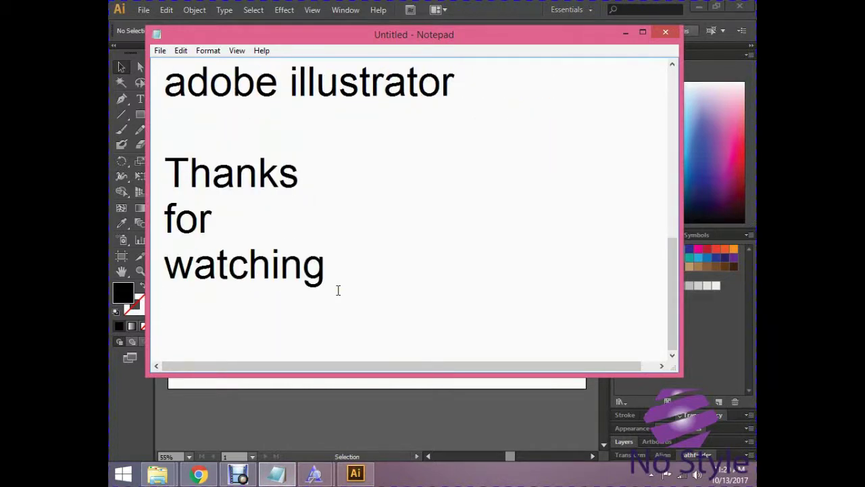
{"action": "type", "text": "and"}
{"action": "key", "text": "Return"}
Finish the note with 'subscribe my channel' and 'for latest videos..', correcting typos.
{"action": "type", "text": "su"}
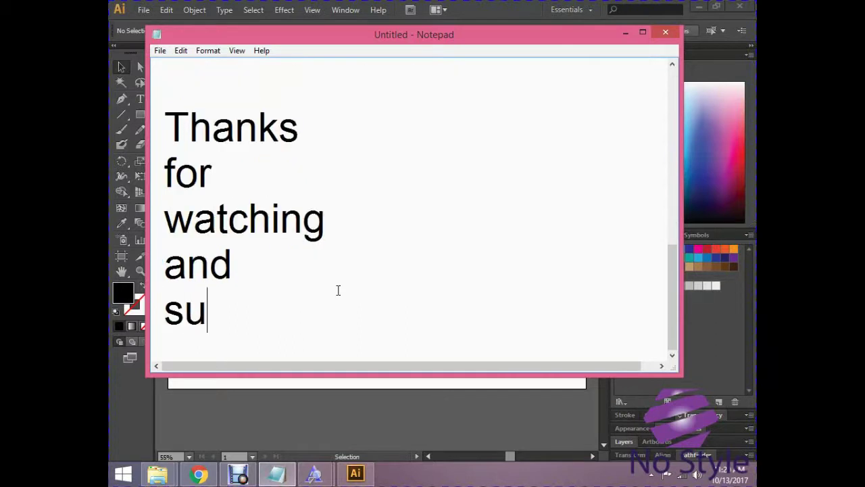
{"action": "type", "text": "bscr"}
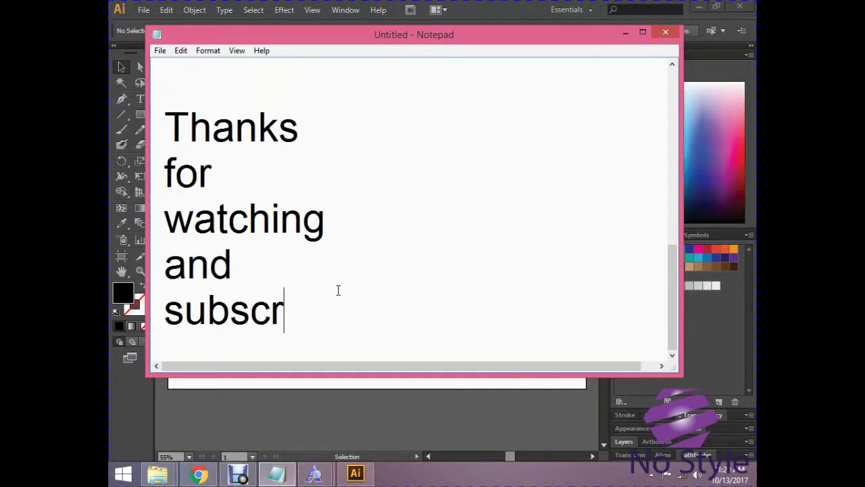
{"action": "type", "text": "ibe my "}
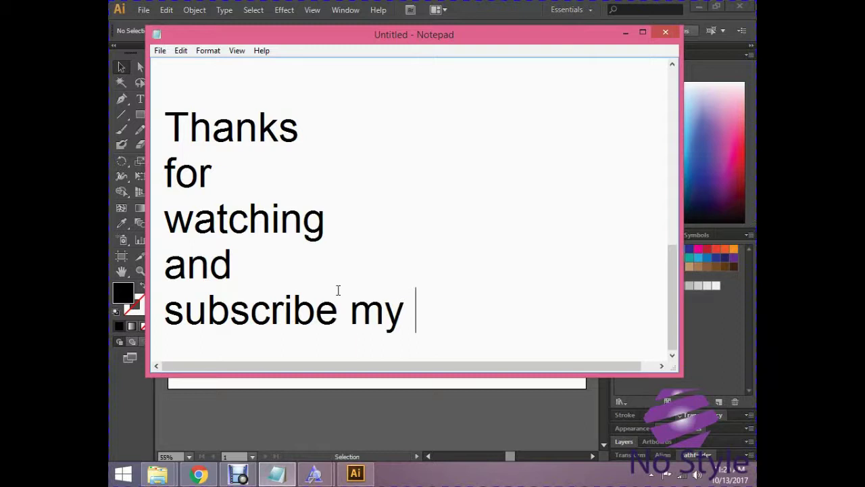
{"action": "type", "text": "chane"}
{"action": "key", "text": "BackSpace"}
{"action": "type", "text": "nel"}
{"action": "key", "text": "Return"}
{"action": "type", "text": "for"}
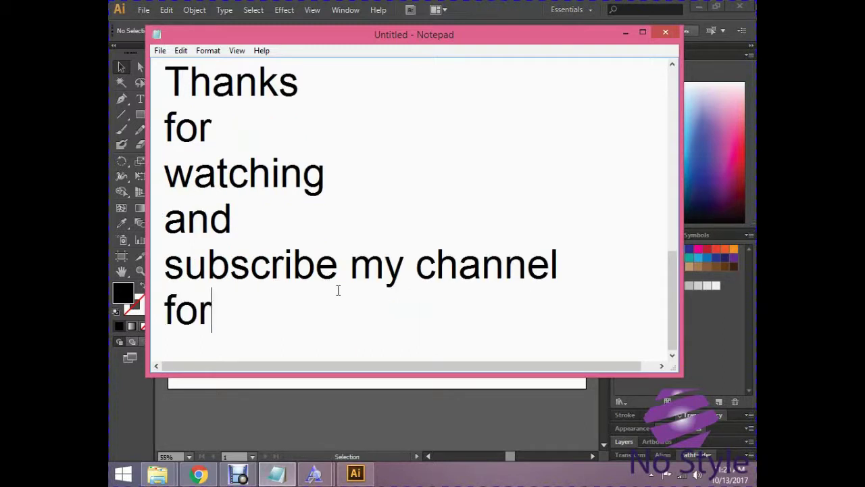
{"action": "type", "text": " la"}
{"action": "type", "text": "ts"}
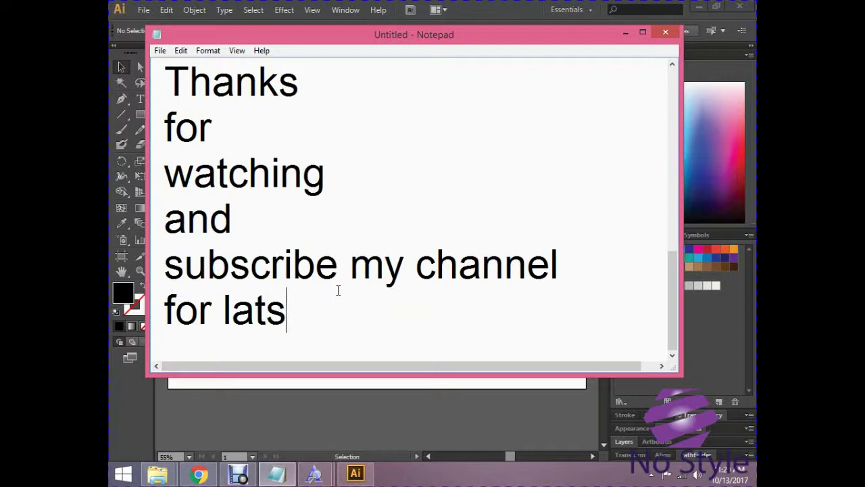
{"action": "key", "text": "BackSpace"}
{"action": "type", "text": "est u"}
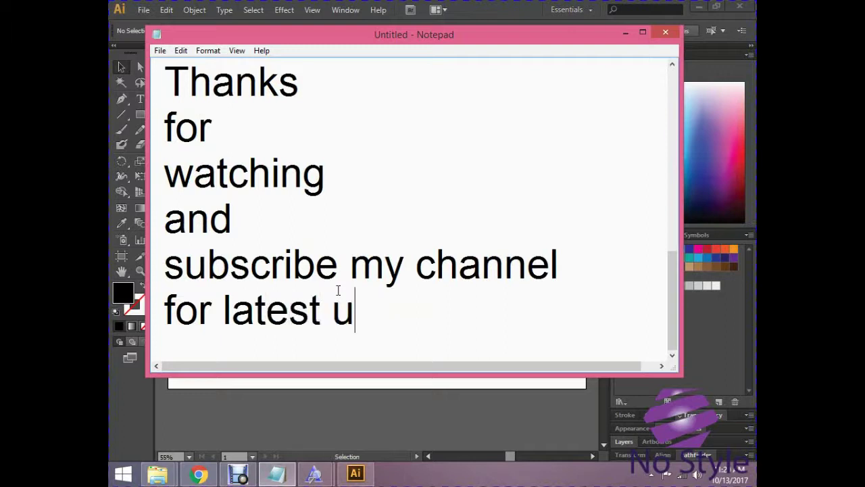
{"action": "type", "text": "pda"}
{"action": "key", "text": "BackSpace"}
{"action": "key", "text": "BackSpace"}
{"action": "key", "text": "BackSpace"}
{"action": "key", "text": "BackSpace"}
{"action": "type", "text": "v"}
{"action": "type", "text": "ideos"}
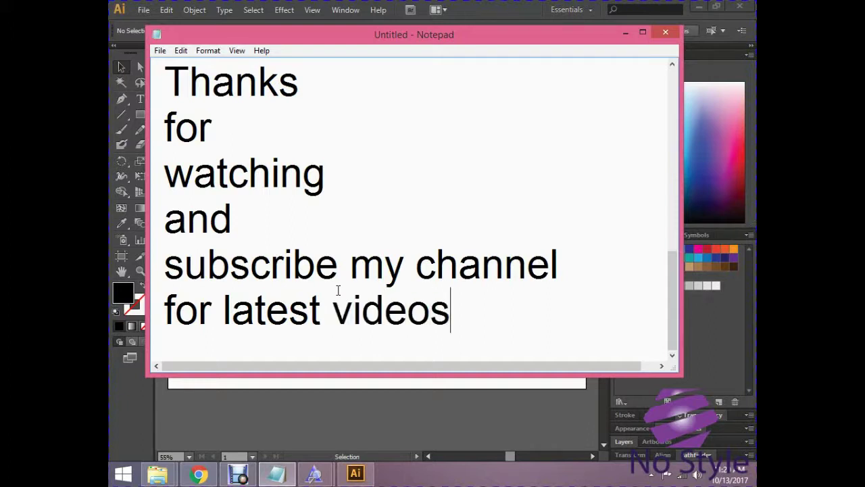
{"action": "type", "text": ".."}
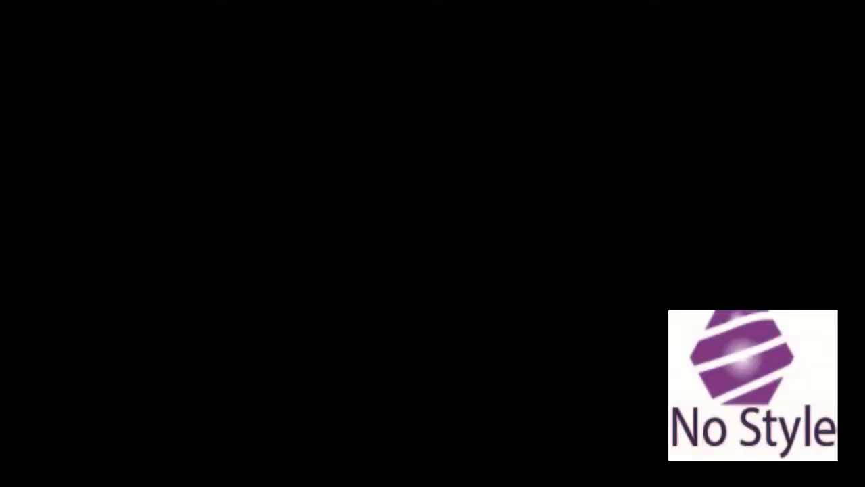